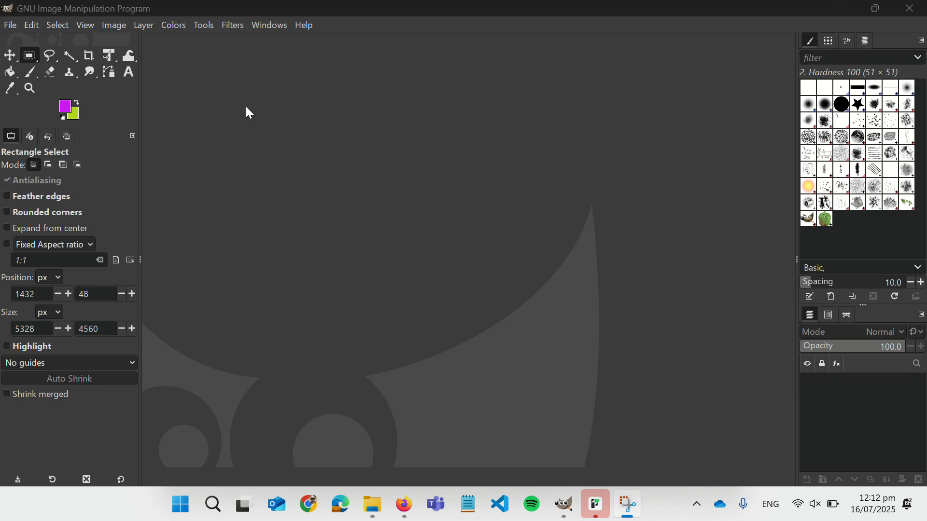
- Bring the empty GIMP workspace window in front of the desktop
{"action": "left_click", "coordinate": [205, 92]}
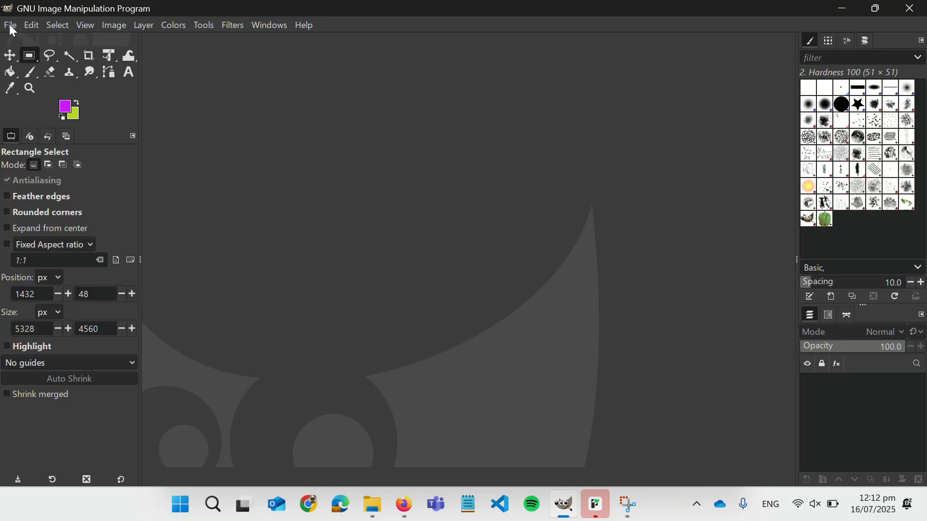
- Open File Explorer and show the top-level OneDrive folder with its 31 folders
{"action": "left_click", "coordinate": [382, 499]}
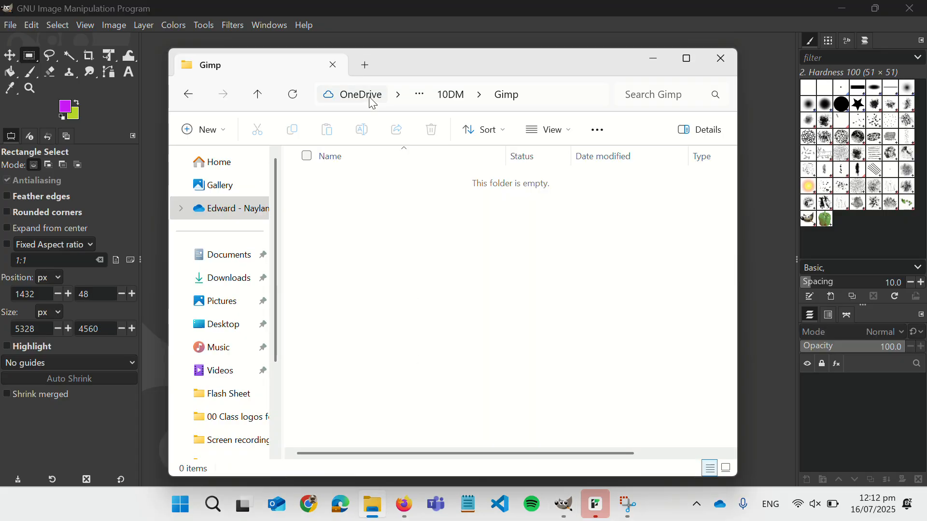
{"action": "mouse_move", "coordinate": [366, 97]}
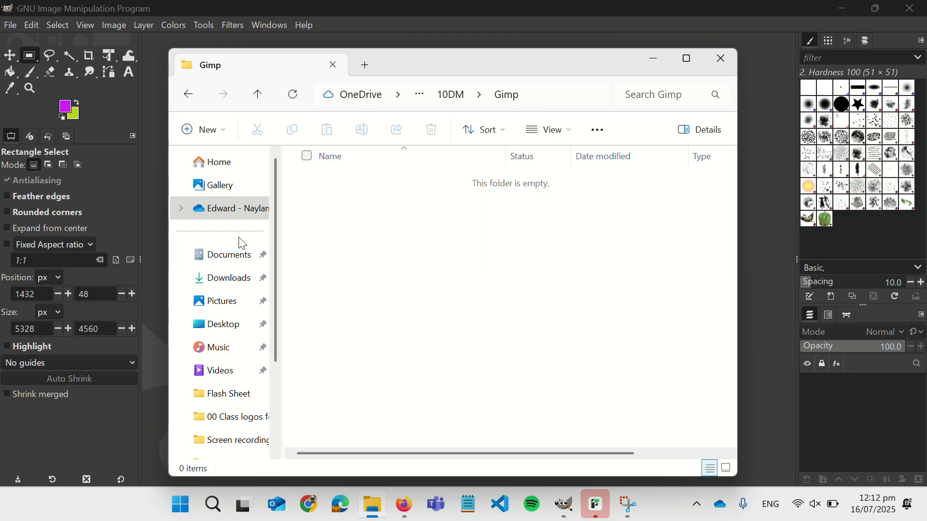
{"action": "left_click", "coordinate": [181, 210]}
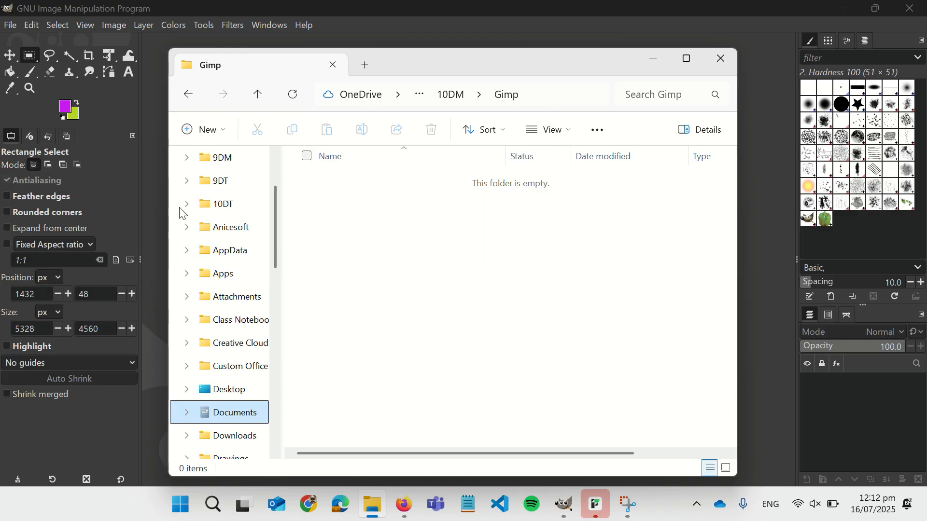
{"action": "scroll", "coordinate": [219, 399], "scroll_direction": "up", "scroll_amount": 2}
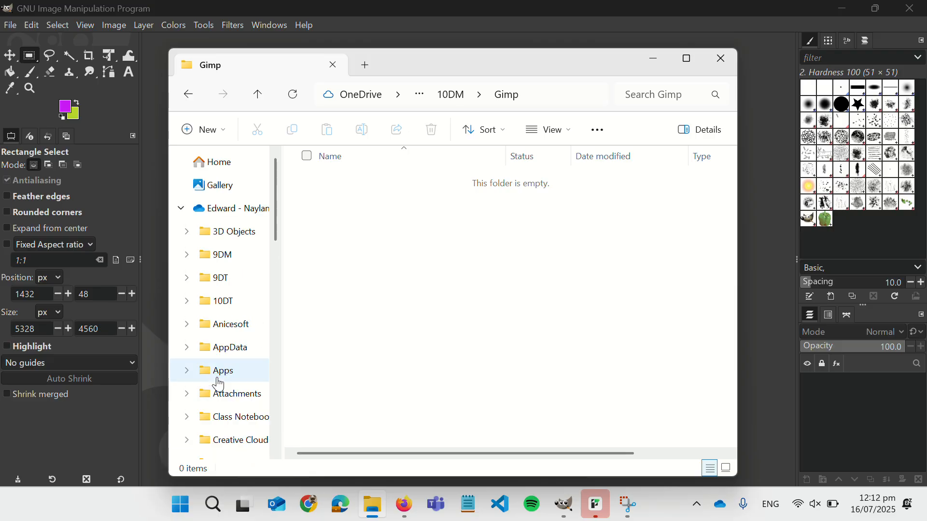
{"action": "left_click", "coordinate": [222, 212]}
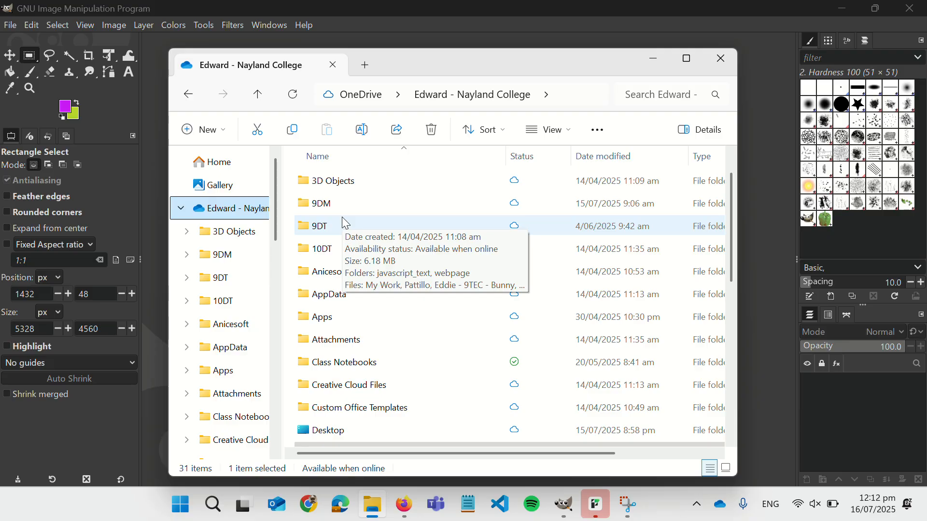
{"action": "scroll", "coordinate": [345, 223], "scroll_direction": "down", "scroll_amount": 3}
{"action": "scroll", "coordinate": [345, 222], "scroll_direction": "down", "scroll_amount": 3}
{"action": "scroll", "coordinate": [345, 222], "scroll_direction": "up", "scroll_amount": 6}
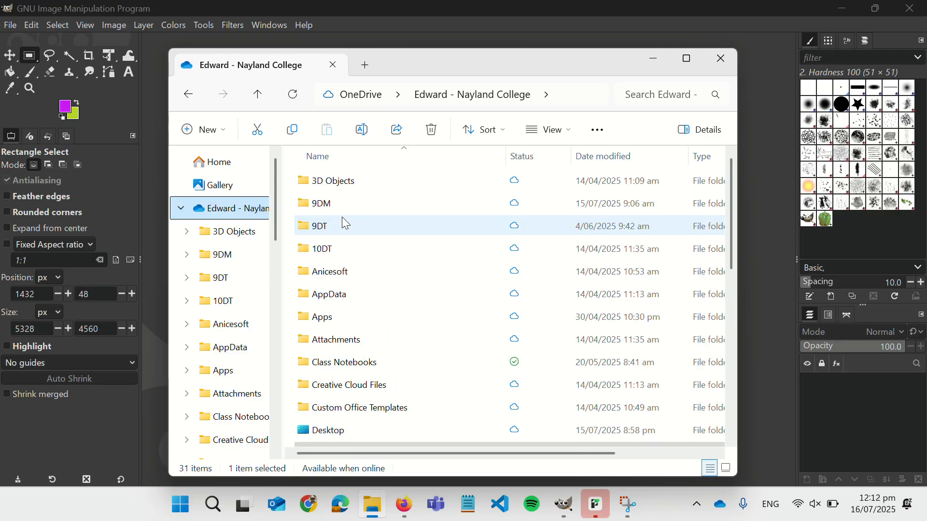
{"action": "left_click", "coordinate": [205, 133]}
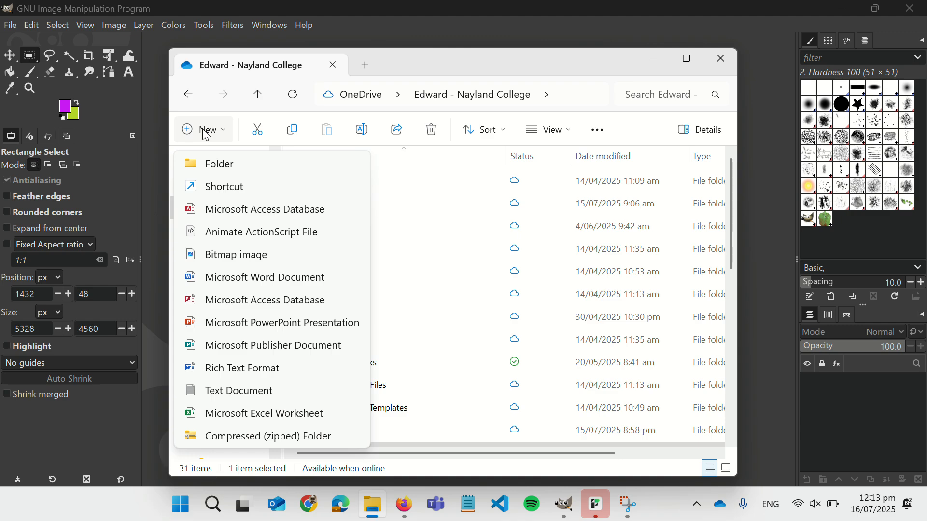
- Create a new OneDrive folder named 10DM, correcting a mistyped 9DM, and open it
{"action": "left_click", "coordinate": [217, 164]}
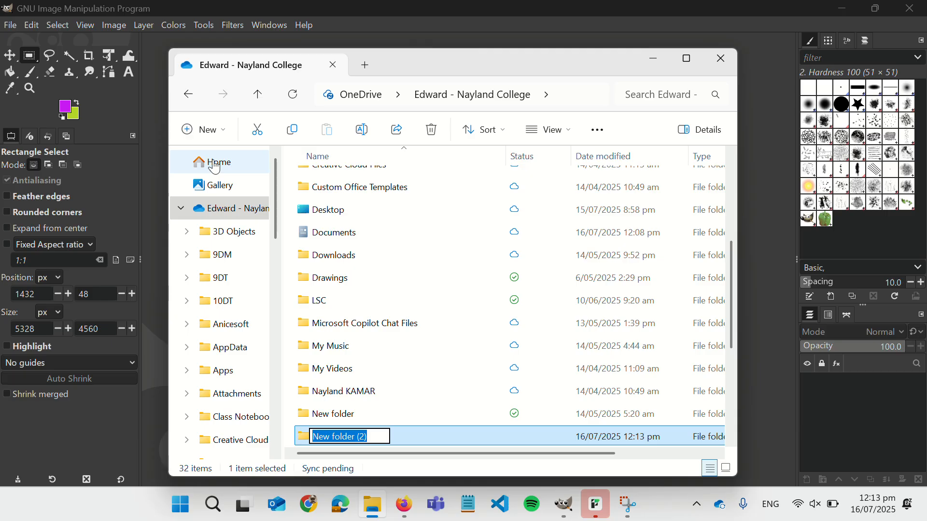
{"action": "type", "text": "9DM"}
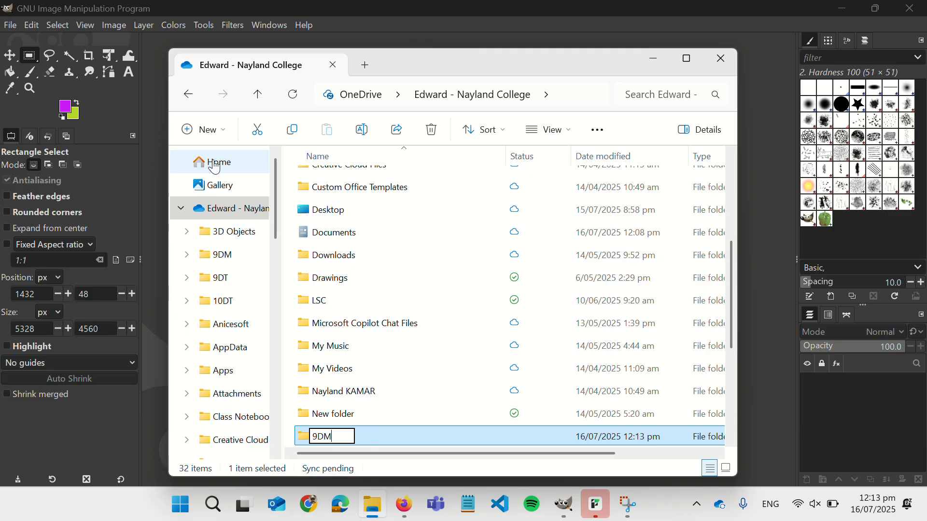
{"action": "key", "text": "BackSpace"}
{"action": "key", "text": "BackSpace"}
{"action": "key", "text": "BackSpace"}
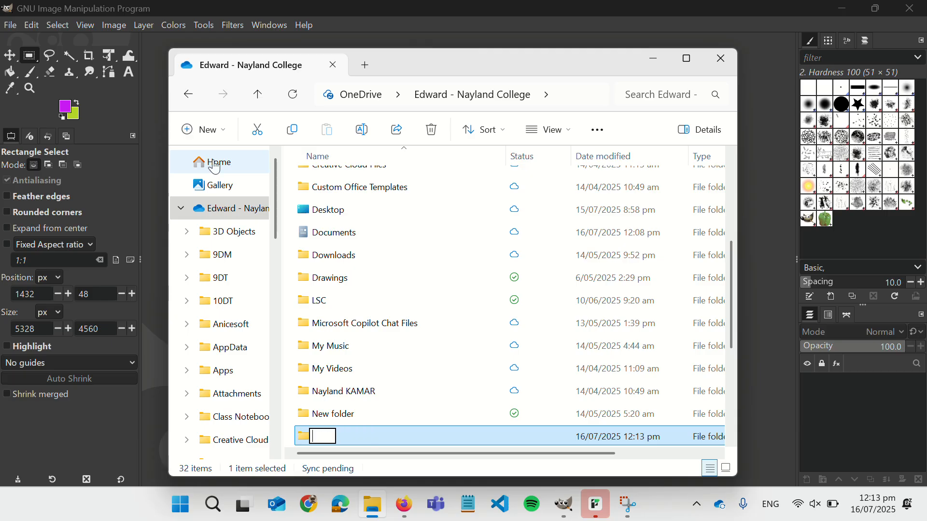
{"action": "type", "text": "10DM"}
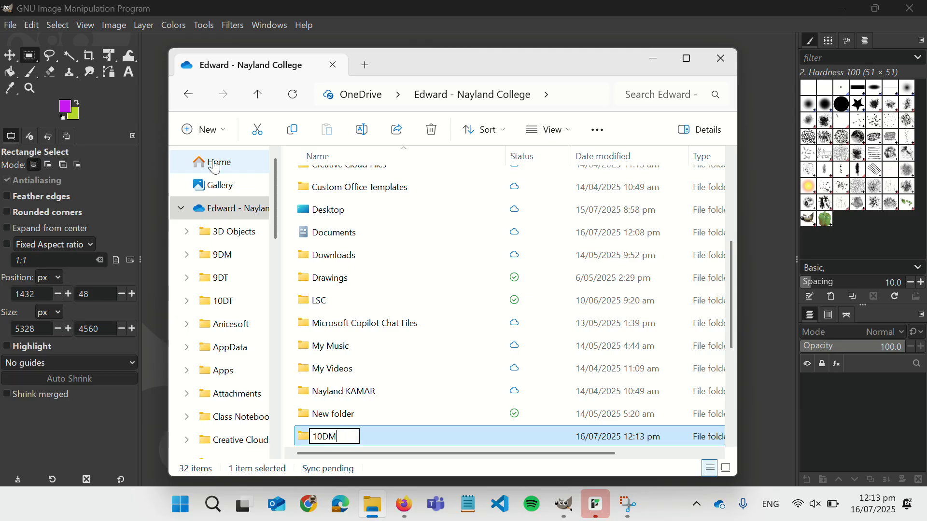
{"action": "key", "text": "Return"}
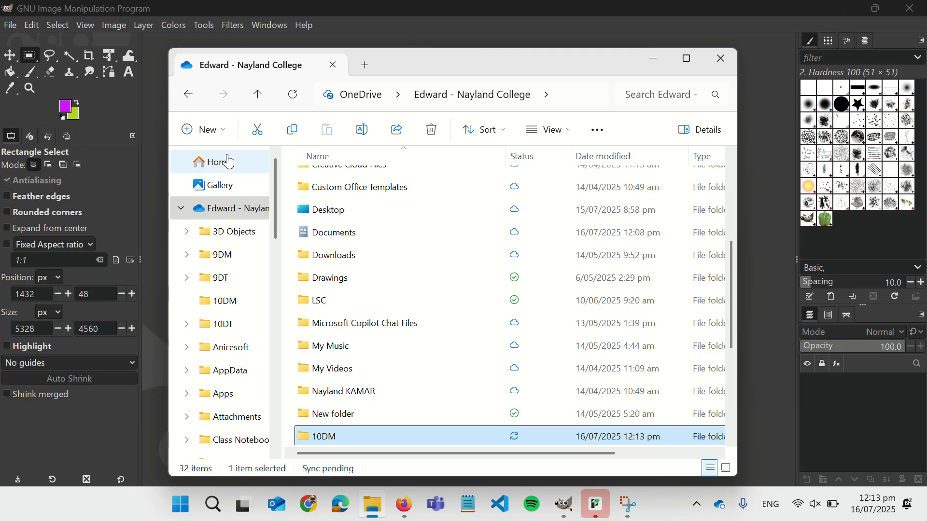
{"action": "double_click", "coordinate": [325, 435]}
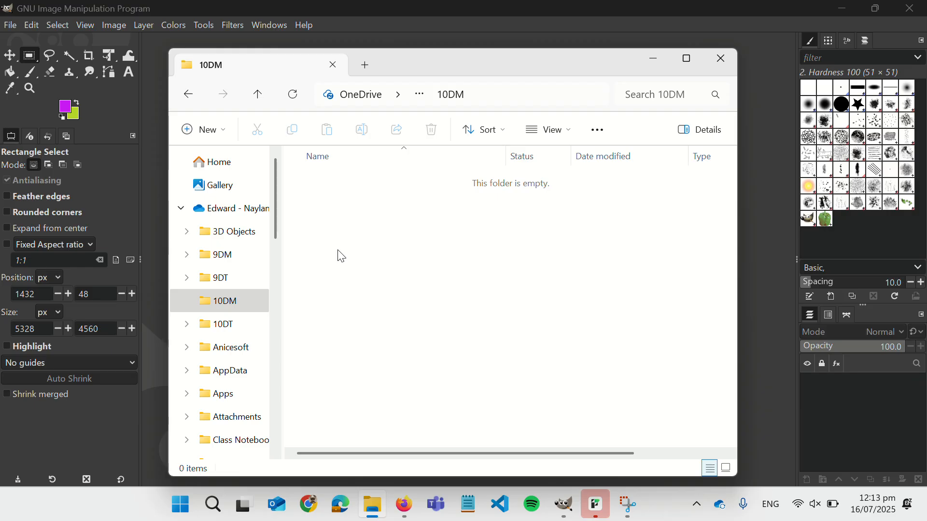
- Create a GIMP folder inside 10DM, open it, and return to GIMP
{"action": "left_click", "coordinate": [196, 127]}
{"action": "left_click", "coordinate": [186, 168]}
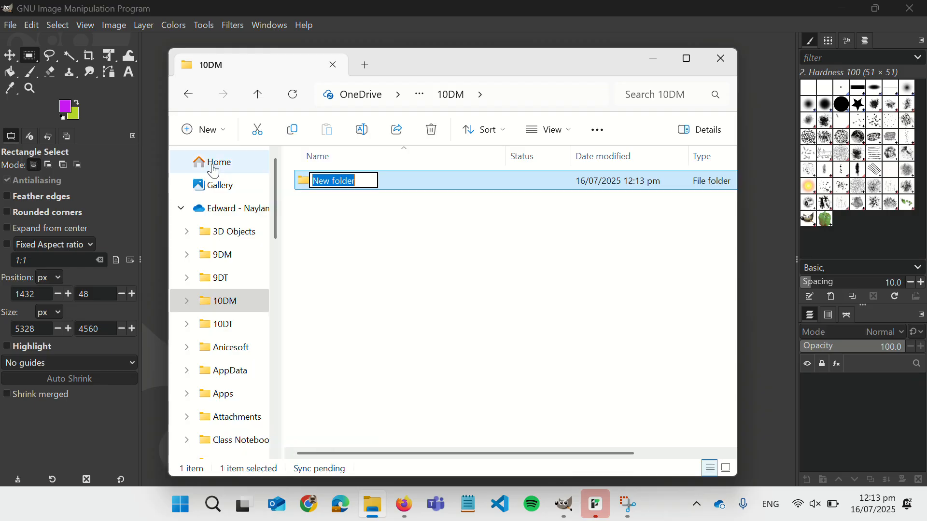
{"action": "type", "text": "GIMP"}
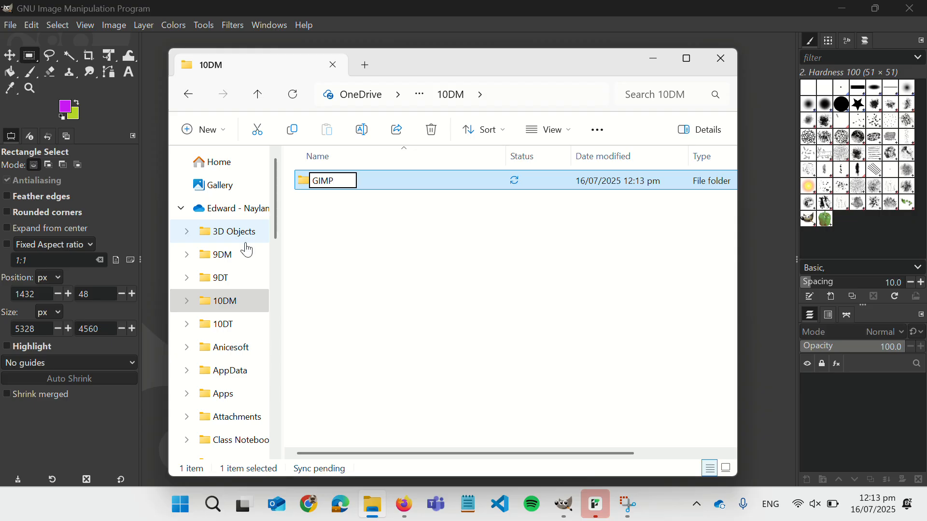
{"action": "key", "text": "Return"}
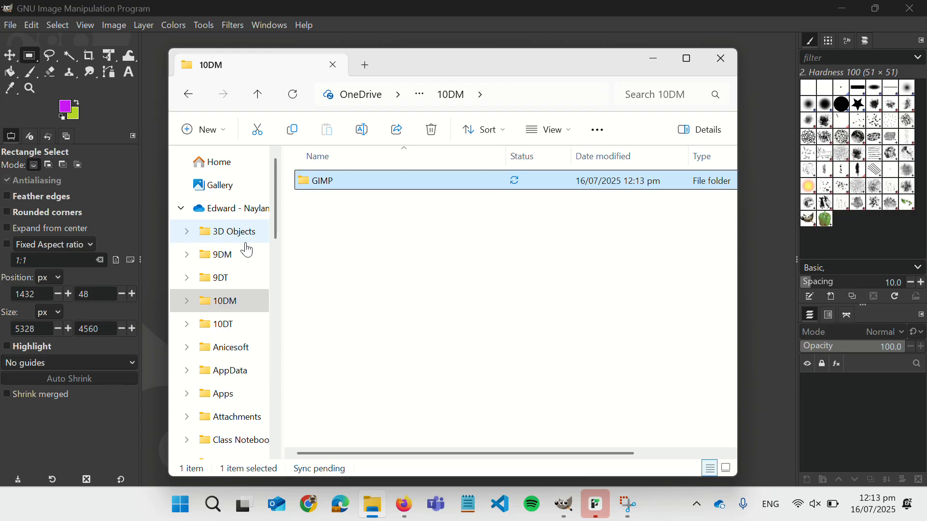
{"action": "double_click", "coordinate": [312, 188]}
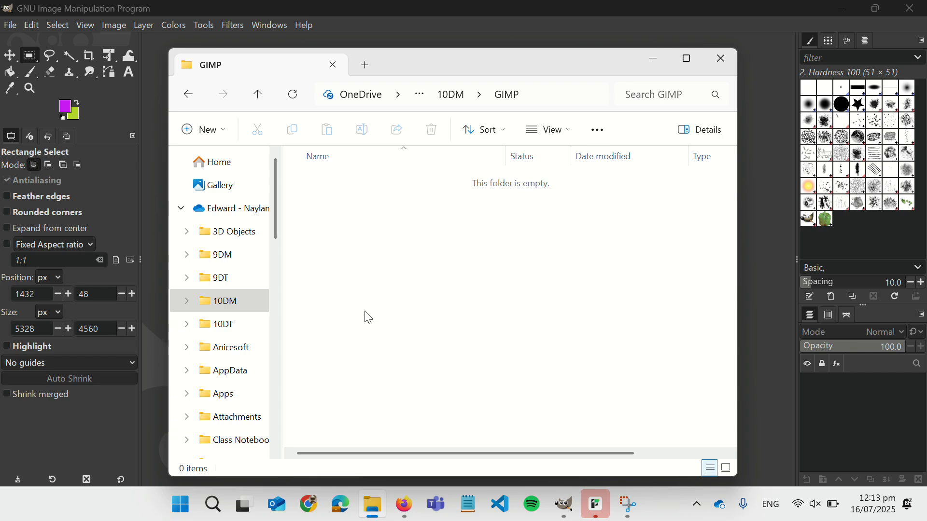
{"action": "left_click", "coordinate": [133, 8]}
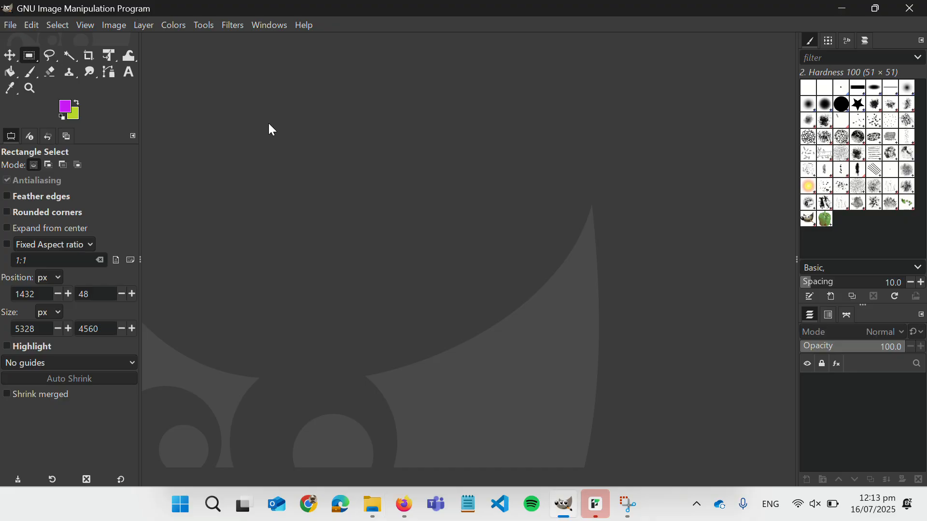
- Reopen Cursive Monsters.xcf, the purple monster on green, from File > Open Recent
{"action": "left_click", "coordinate": [11, 26]}
{"action": "mouse_move", "coordinate": [38, 124]}
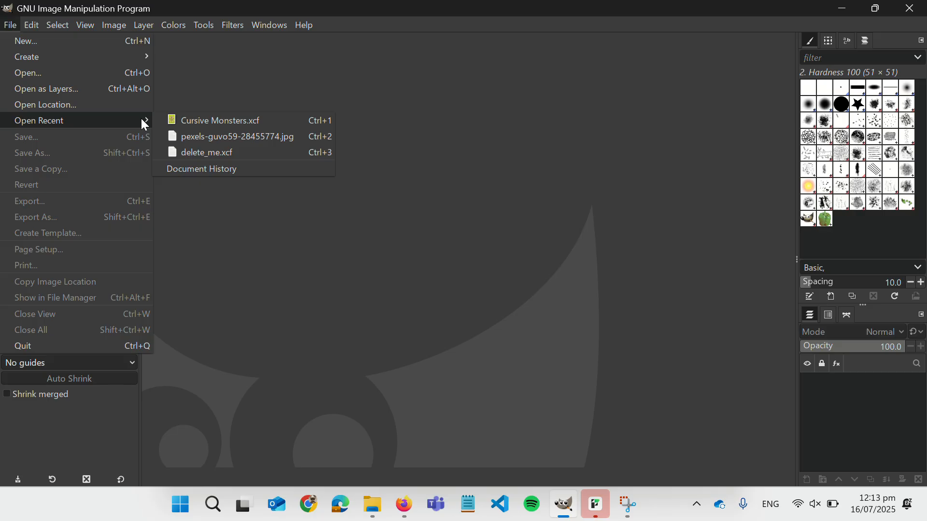
{"action": "left_click", "coordinate": [185, 122]}
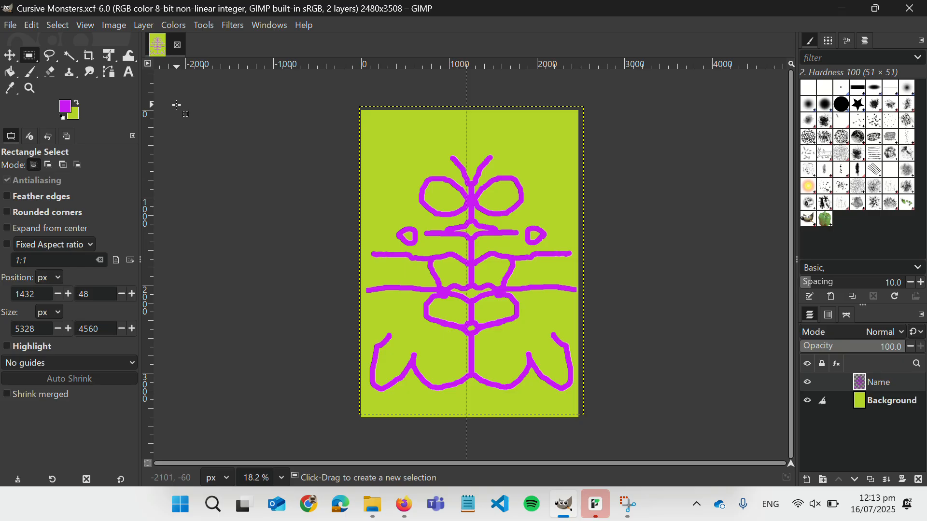
{"action": "left_click", "coordinate": [10, 27]}
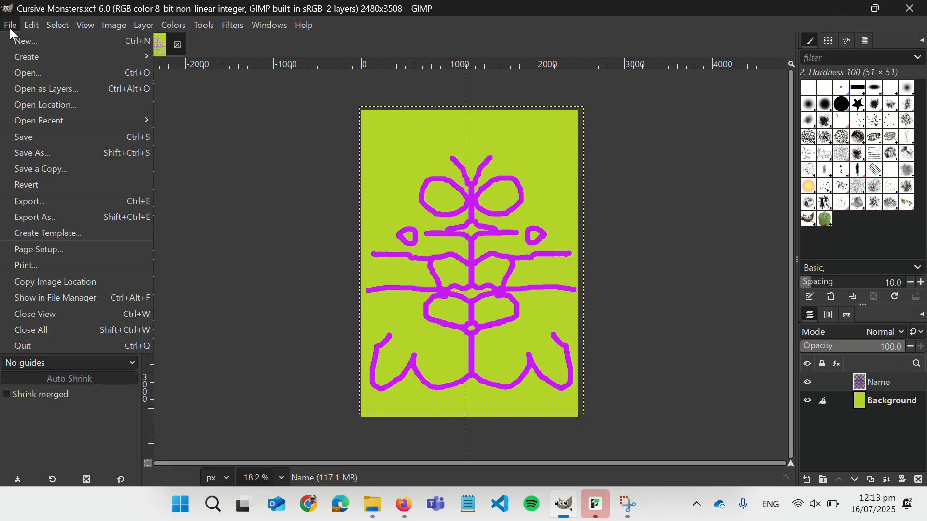
- In the Save Image dialog, browse to OneDrive's 10DM › GIMP folder
{"action": "left_click", "coordinate": [48, 150]}
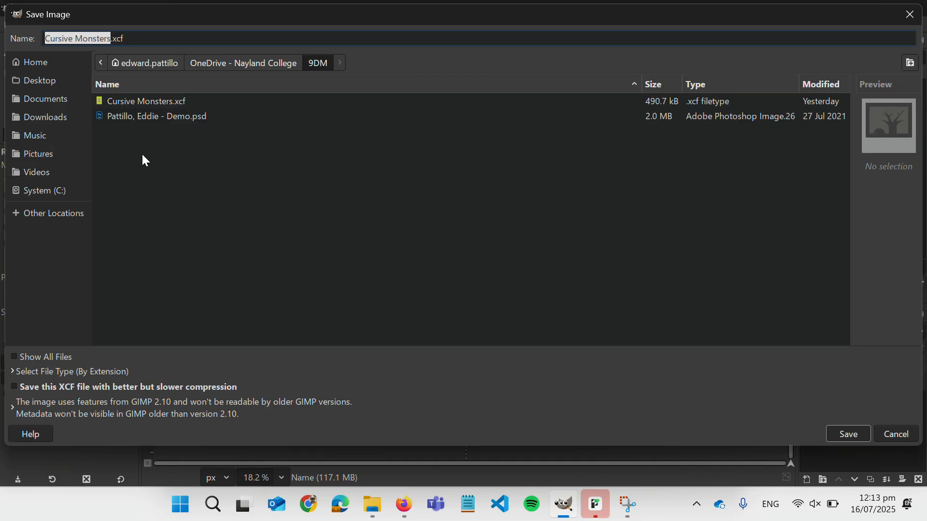
{"action": "left_click", "coordinate": [223, 69]}
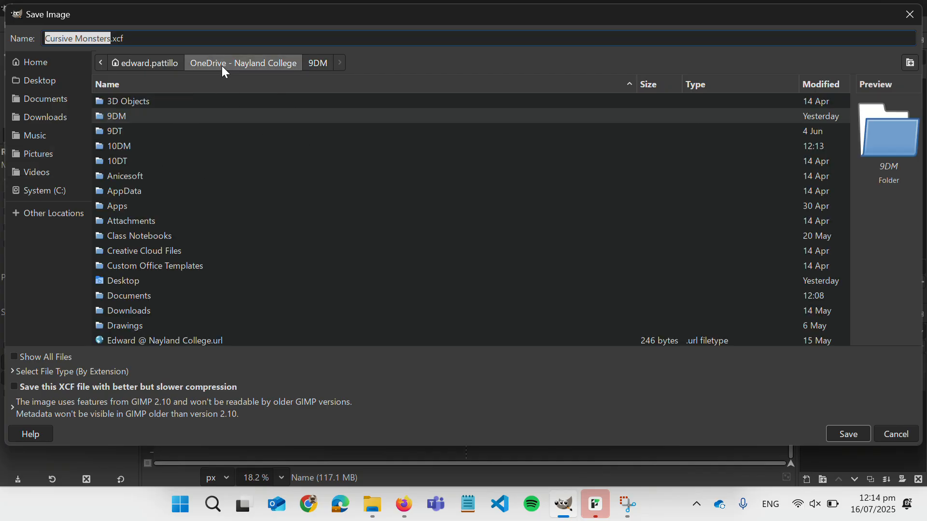
{"action": "double_click", "coordinate": [122, 146]}
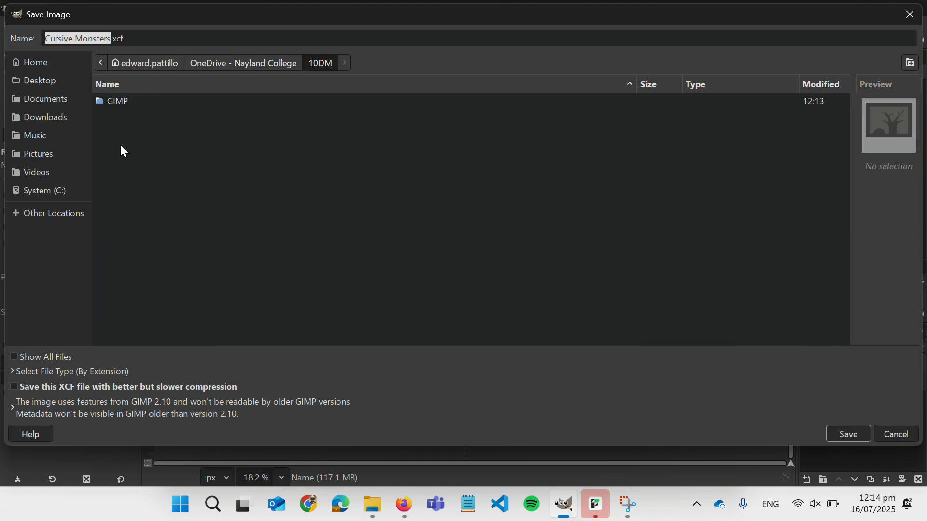
{"action": "double_click", "coordinate": [118, 101]}
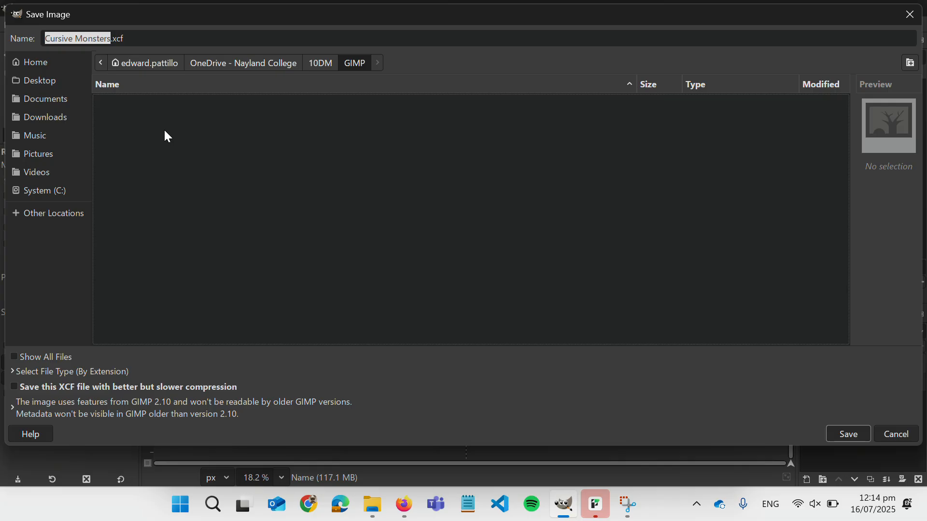
- Check that the Name field reads Cursive Monsters.xcf
{"action": "left_click", "coordinate": [76, 38]}
{"action": "left_click", "coordinate": [104, 38]}
{"action": "left_click", "coordinate": [113, 38]}
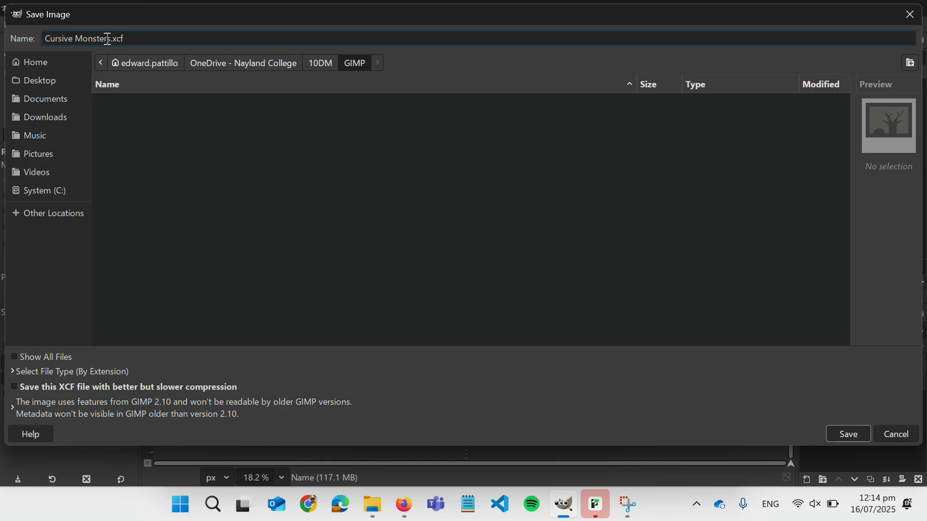
{"action": "left_click_drag", "start_coordinate": [107, 38], "coordinate": [24, 46]}
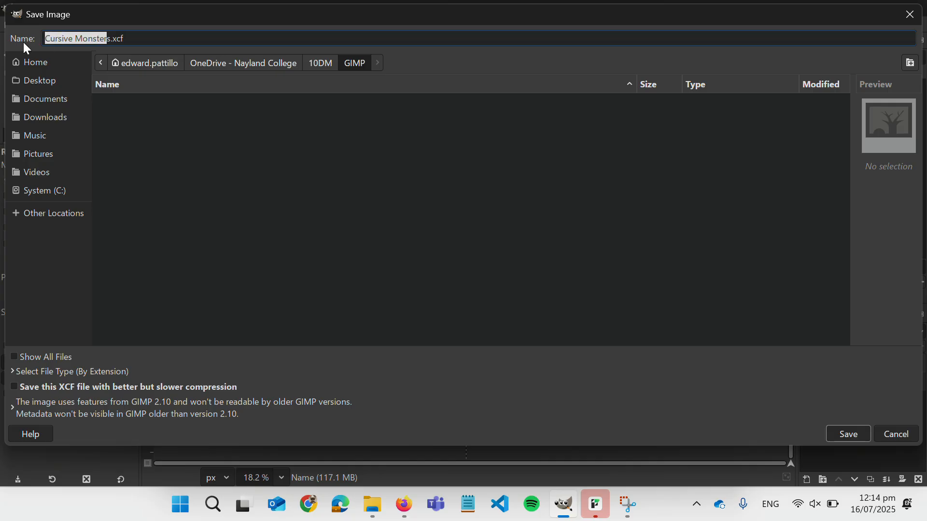
{"action": "key", "text": "Right"}
{"action": "key", "text": "Right"}
{"action": "key", "text": "Right"}
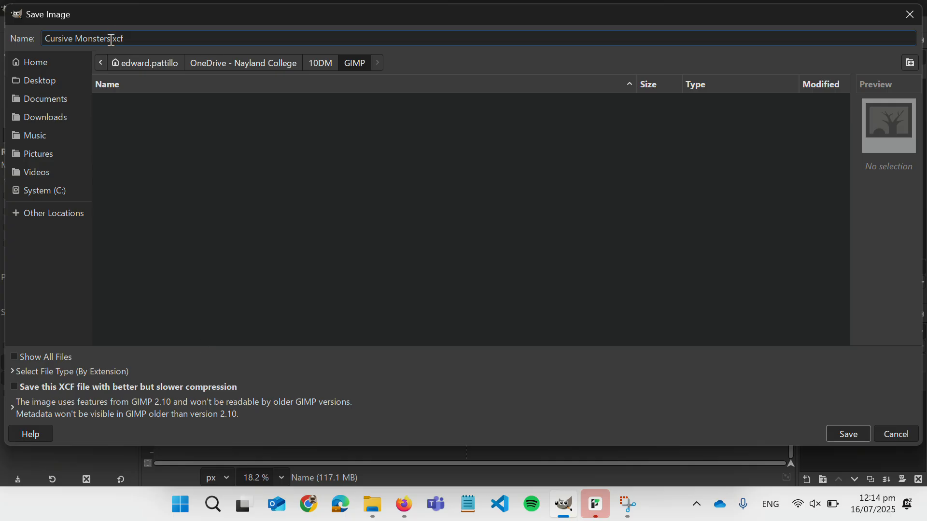
{"action": "left_click_drag", "start_coordinate": [111, 38], "coordinate": [29, 39]}
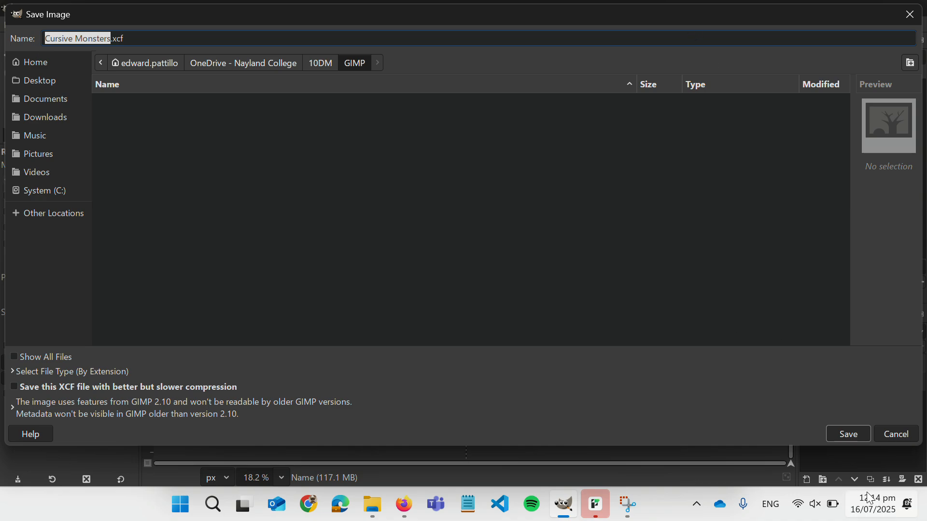
{"action": "mouse_move", "coordinate": [601, 497]}
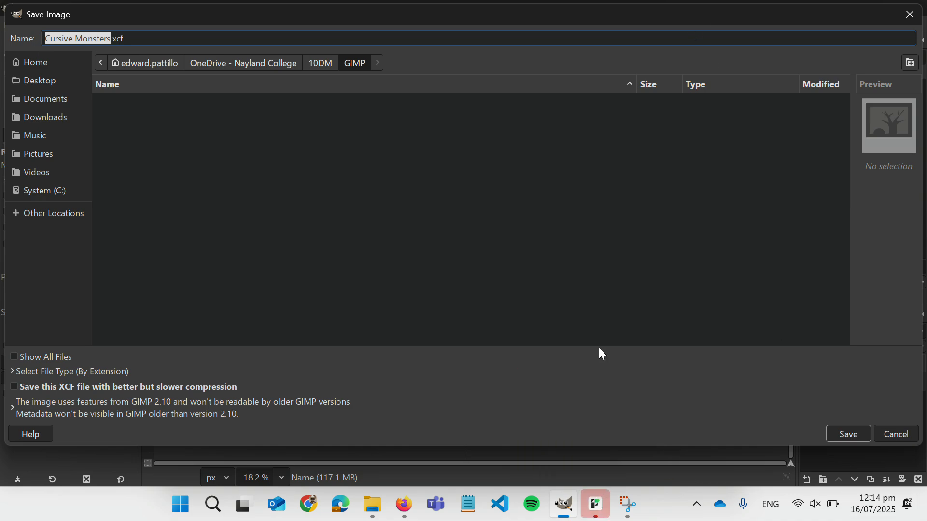
{"action": "left_click", "coordinate": [613, 297]}
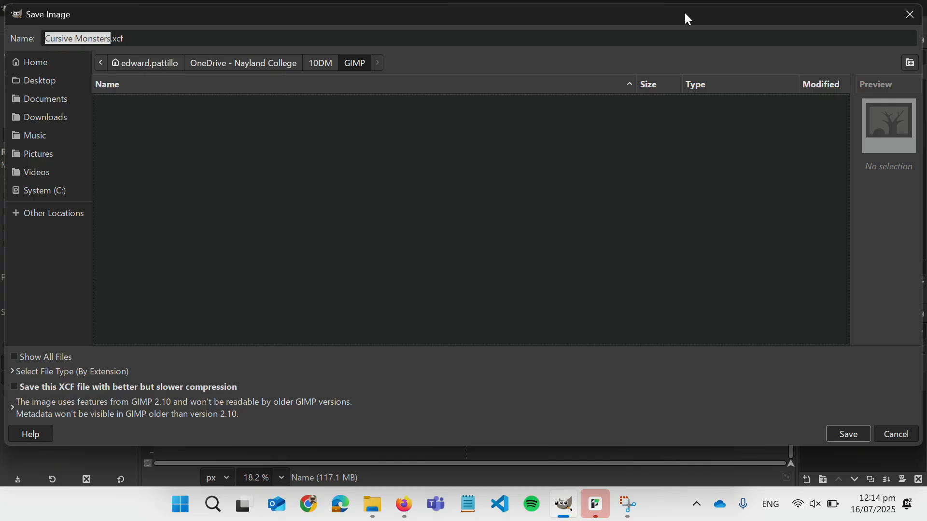
- Move and resize the Save Image dialog until Save shows, then save Cursive Monsters.xcf
{"action": "left_click_drag", "start_coordinate": [686, 14], "coordinate": [687, 117]}
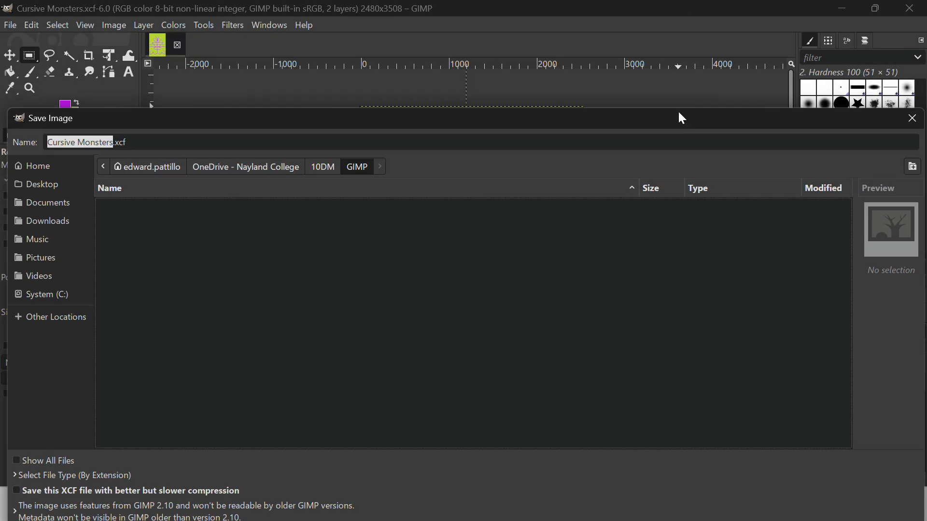
{"action": "left_click_drag", "start_coordinate": [676, 108], "coordinate": [675, 7]}
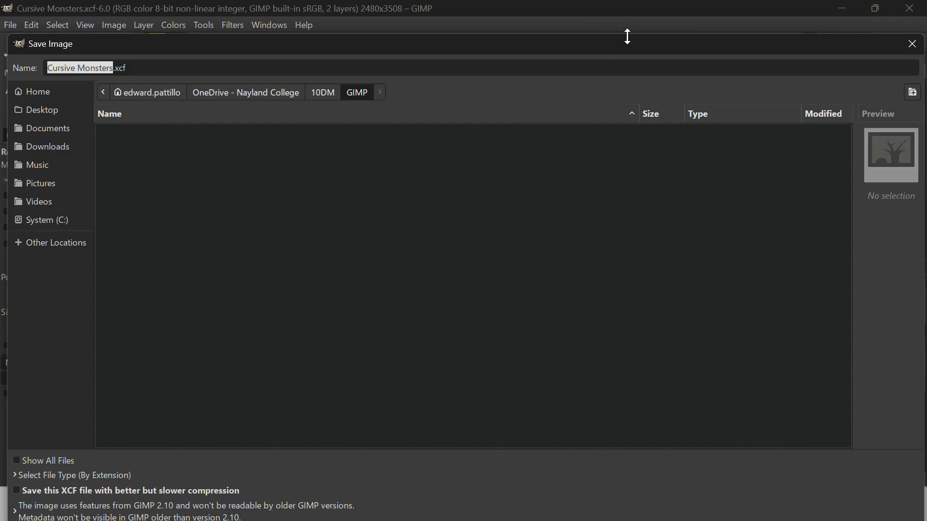
{"action": "left_click_drag", "start_coordinate": [627, 36], "coordinate": [622, 82]}
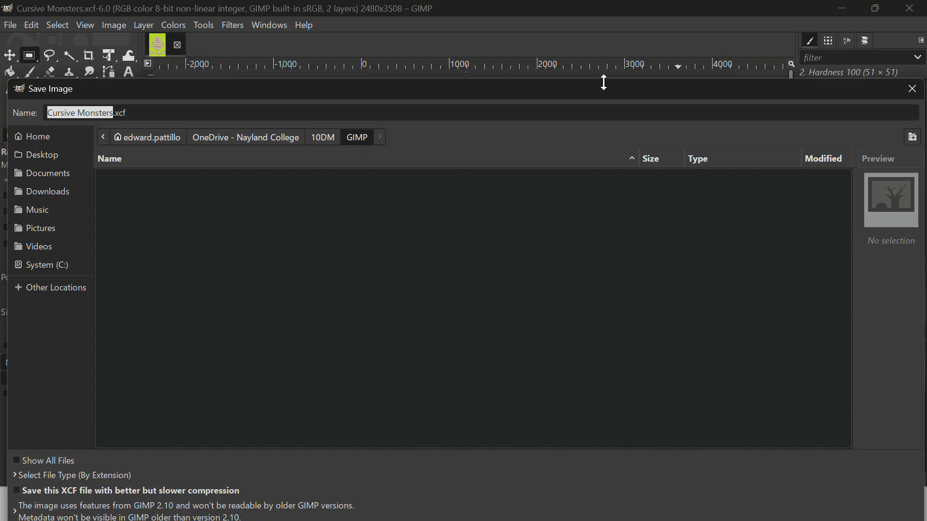
{"action": "left_click_drag", "start_coordinate": [604, 82], "coordinate": [604, 108]}
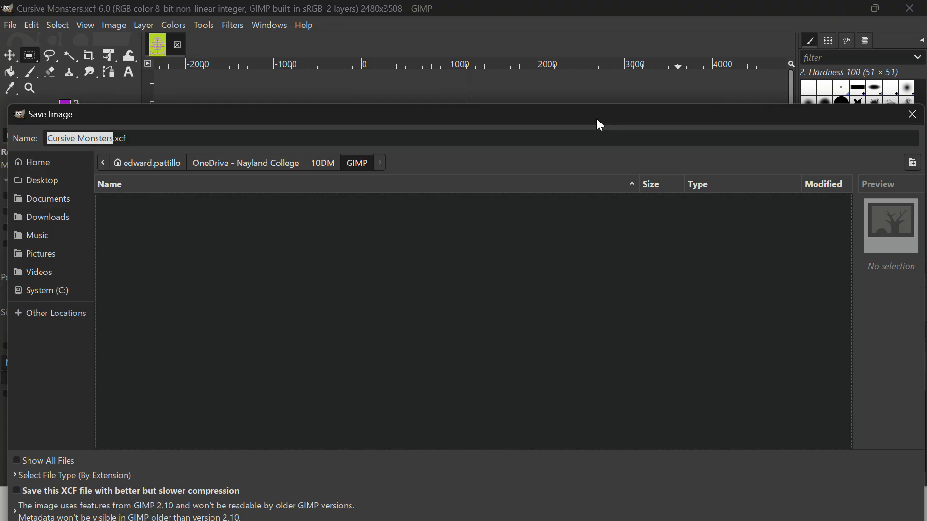
{"action": "left_click_drag", "start_coordinate": [597, 118], "coordinate": [590, 63]}
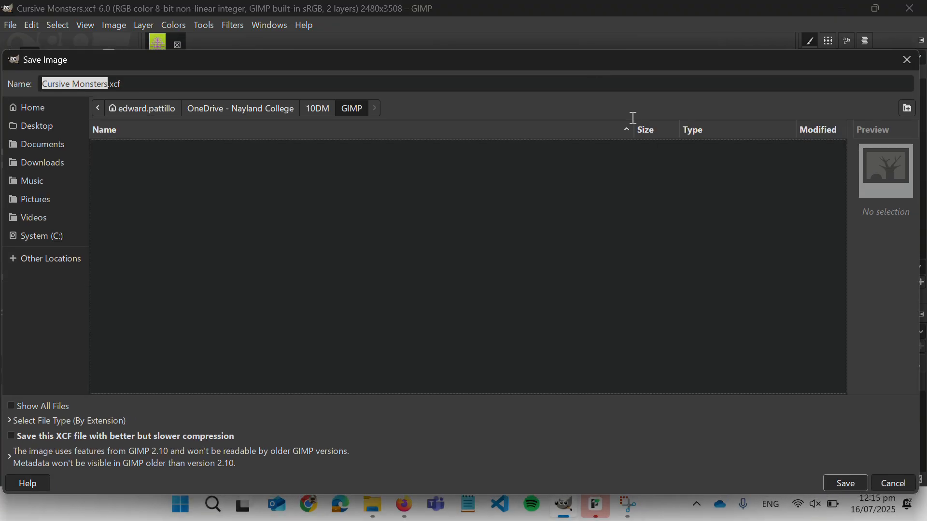
{"action": "left_click", "coordinate": [831, 481]}
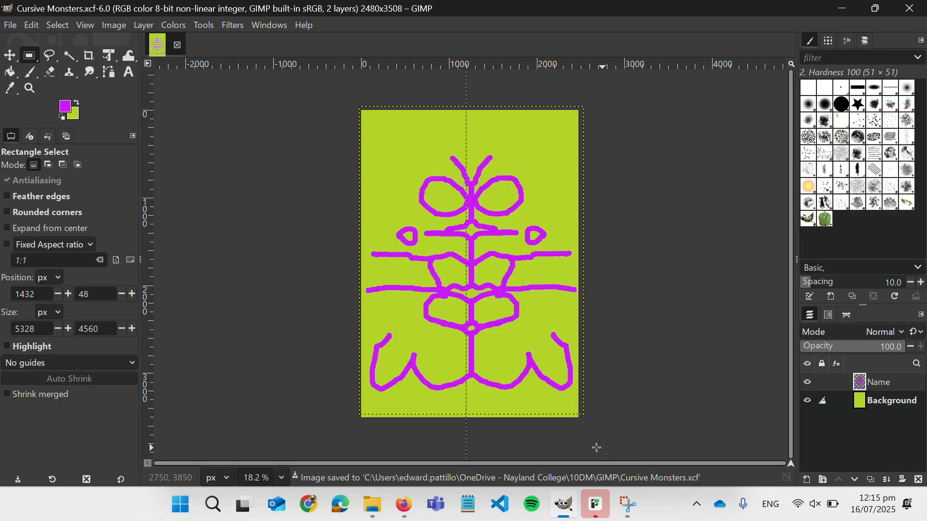
- Confirm the 479 KB Cursive Monsters file is in 10DM › GIMP and reopen it in GIMP
{"action": "mouse_move", "coordinate": [371, 517]}
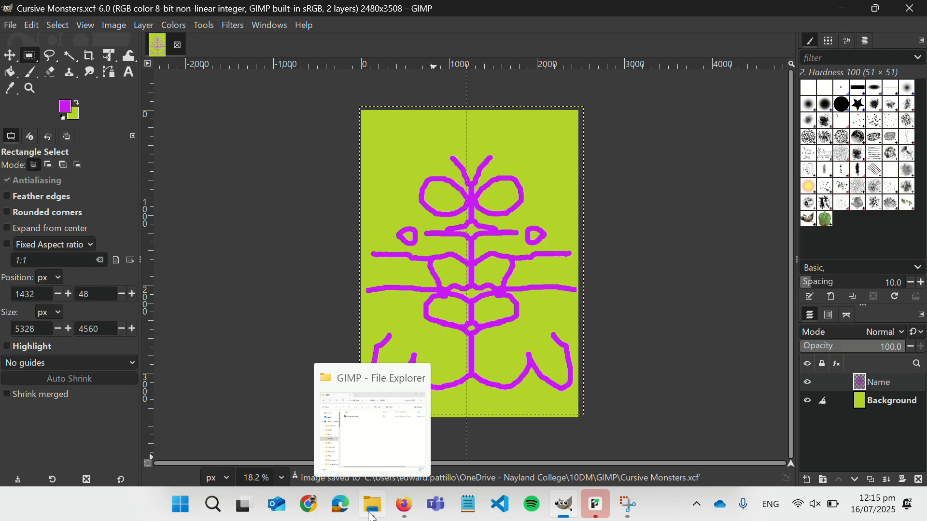
{"action": "left_click", "coordinate": [372, 516]}
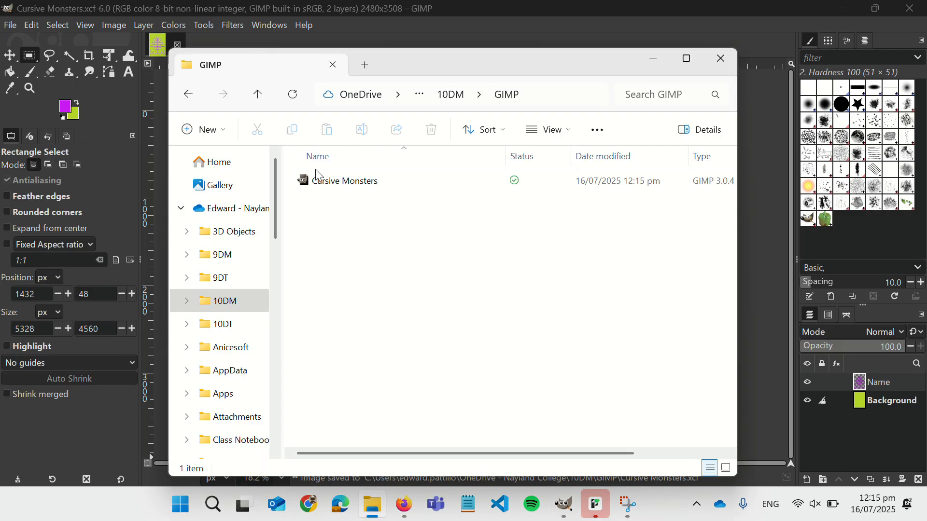
{"action": "double_click", "coordinate": [323, 189]}
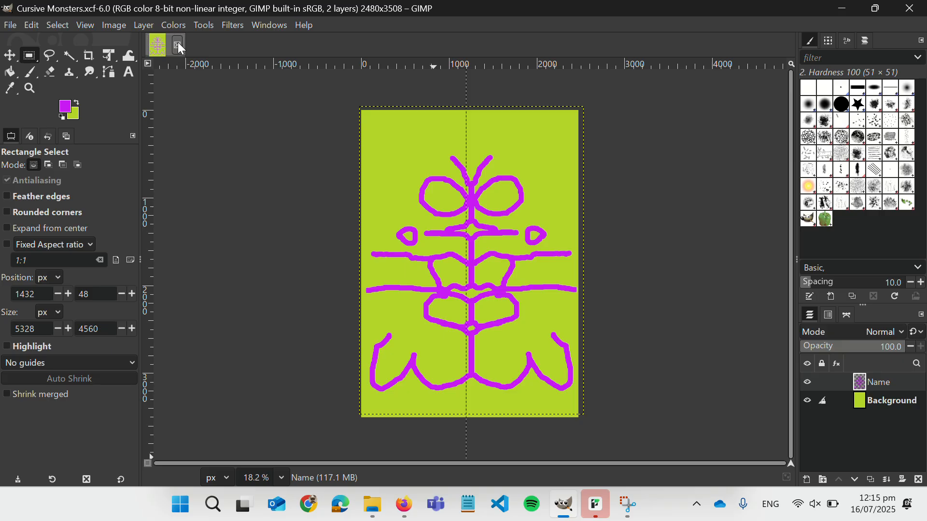
{"action": "left_click", "coordinate": [179, 46]}
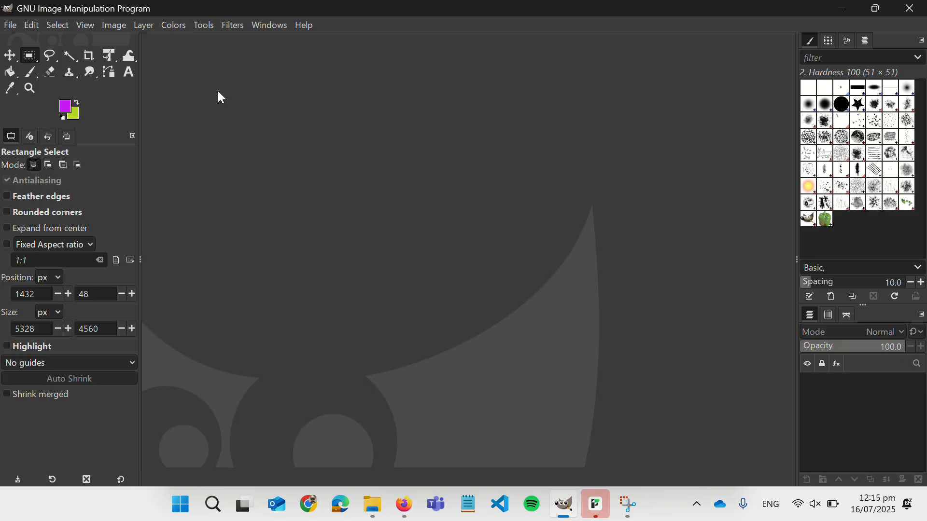
{"action": "left_click", "coordinate": [379, 519]}
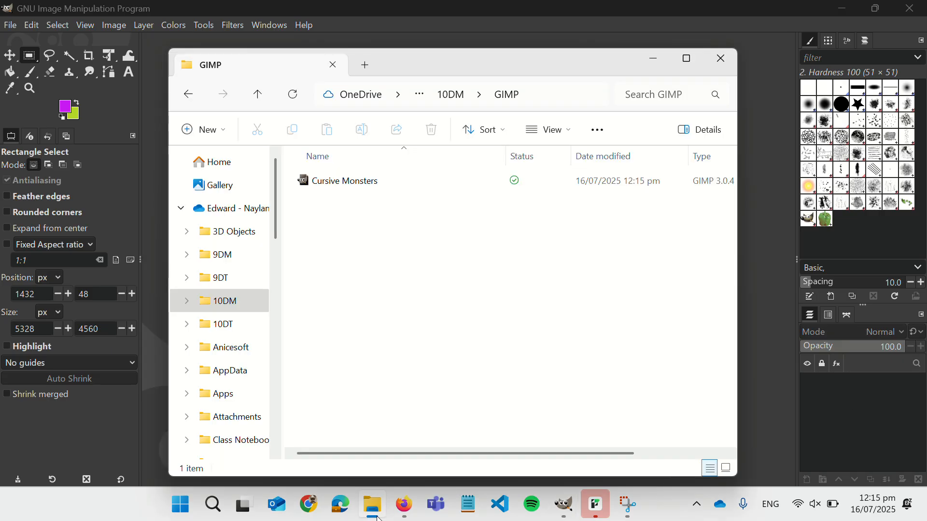
{"action": "double_click", "coordinate": [333, 182]}
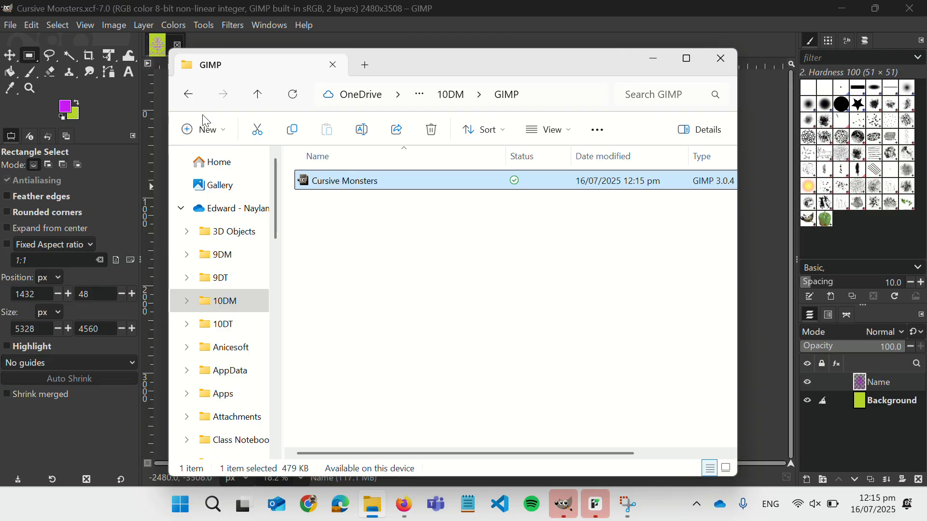
{"action": "left_click", "coordinate": [160, 48]}
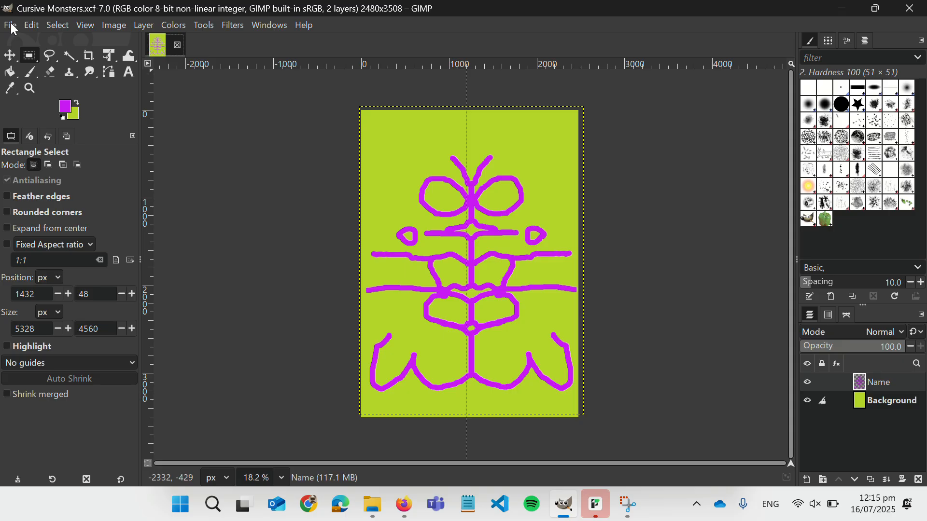
- Minimise the GIMP folder window and bring up GIMP's File menu
{"action": "left_click", "coordinate": [377, 510]}
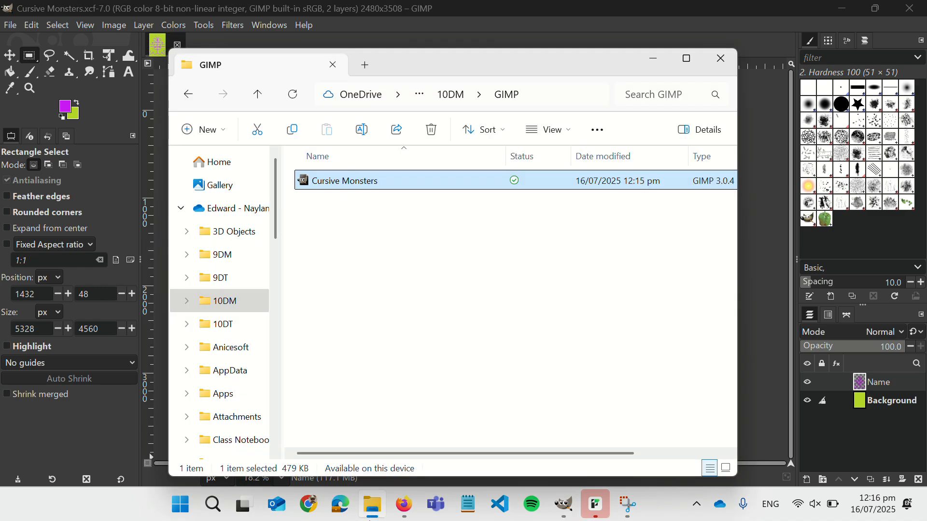
{"action": "left_click", "coordinate": [375, 510]}
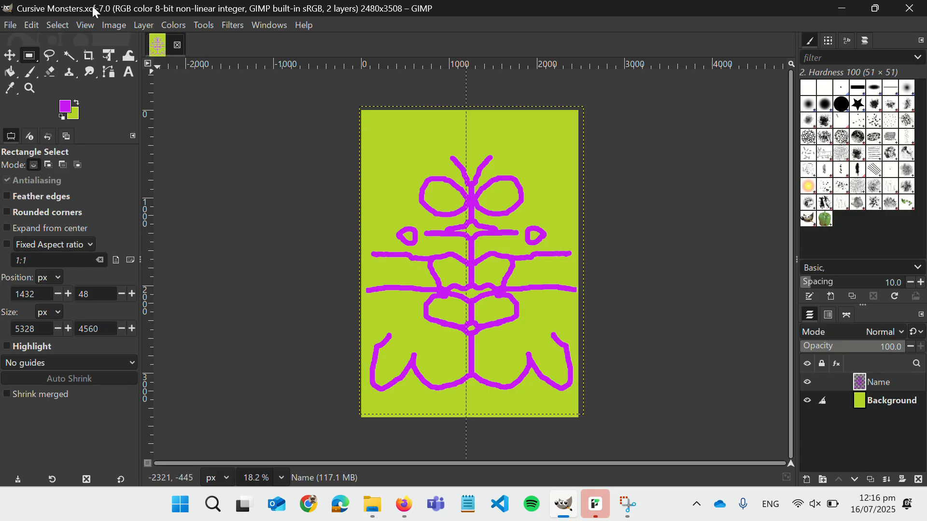
{"action": "left_click", "coordinate": [10, 26]}
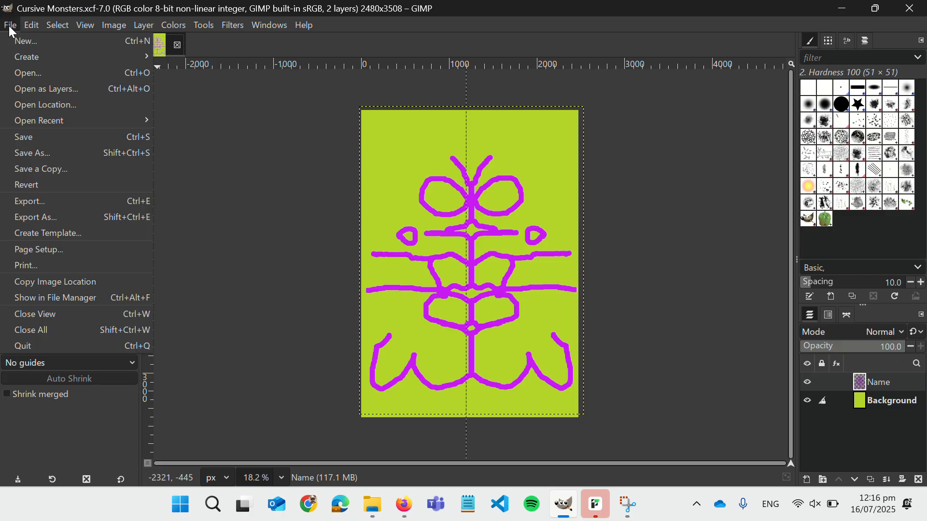
- Start an export named Cursive Monsters.png into the 10DM › GIMP folder
{"action": "left_click", "coordinate": [53, 205]}
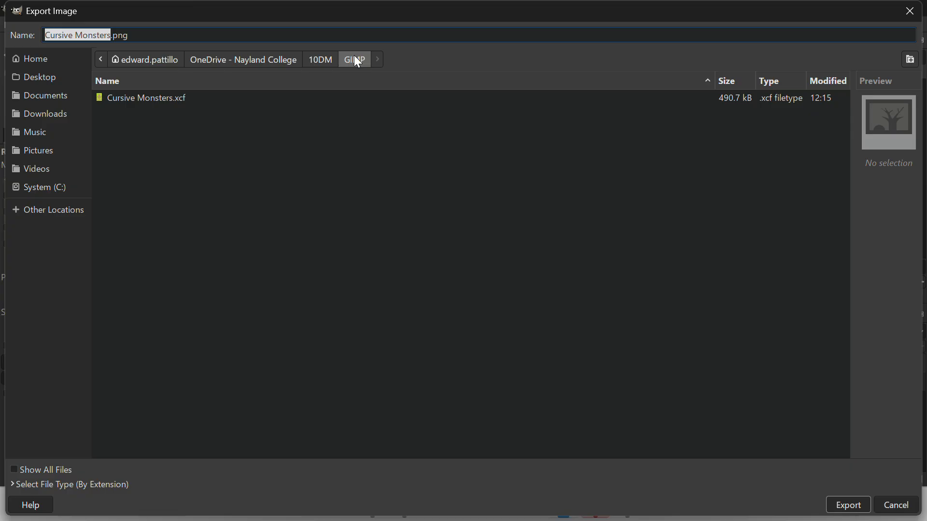
{"action": "left_click", "coordinate": [128, 37]}
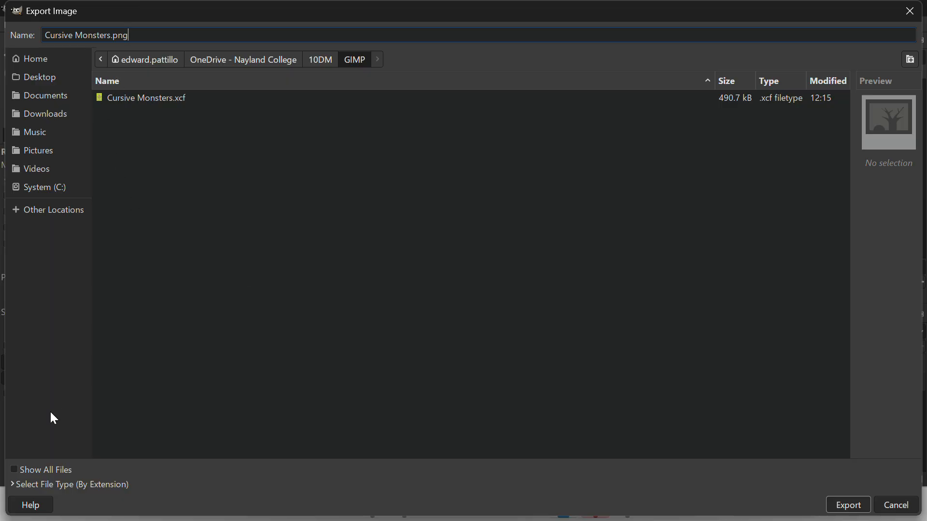
- Expand 'Select File Type (By Extension)' and scroll down to PNG image
{"action": "left_click", "coordinate": [14, 486]}
{"action": "scroll", "coordinate": [54, 455], "scroll_direction": "down", "scroll_amount": 3}
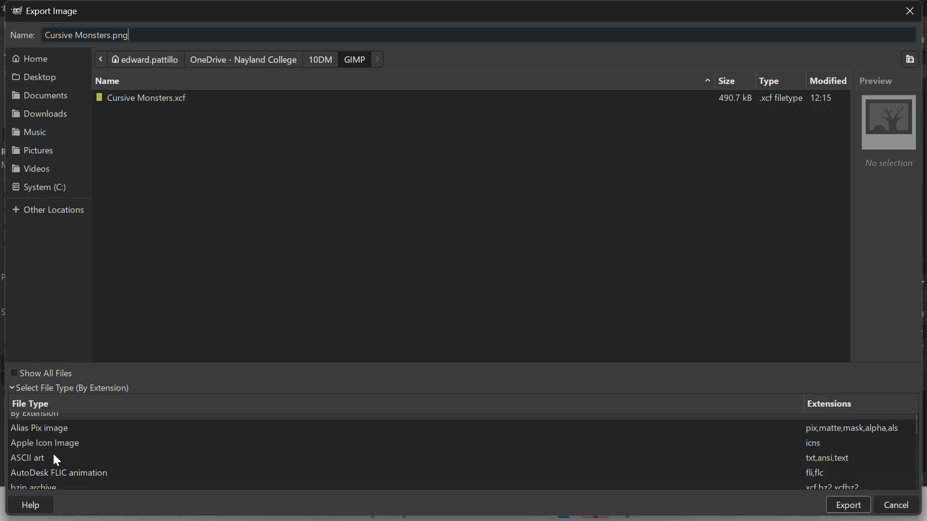
{"action": "scroll", "coordinate": [54, 455], "scroll_direction": "down", "scroll_amount": 3}
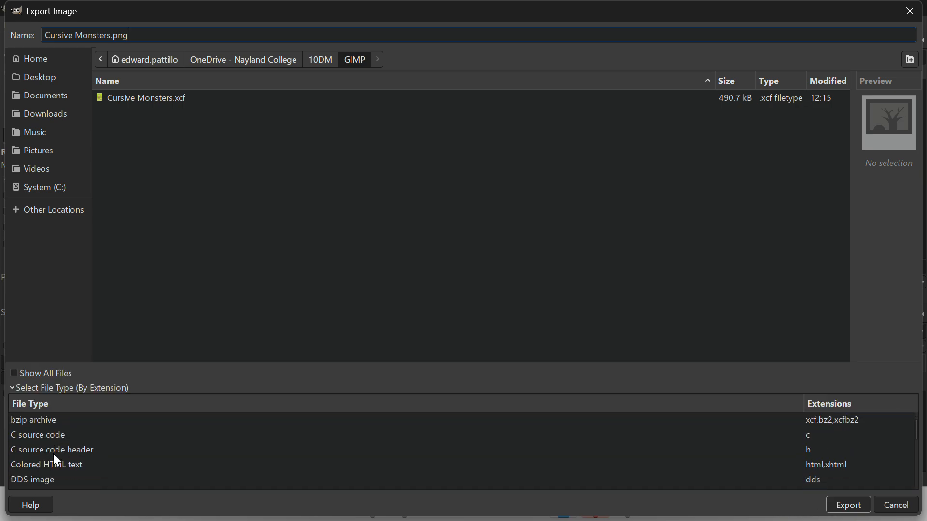
{"action": "scroll", "coordinate": [54, 455], "scroll_direction": "down", "scroll_amount": 3}
{"action": "scroll", "coordinate": [53, 453], "scroll_direction": "down", "scroll_amount": 3}
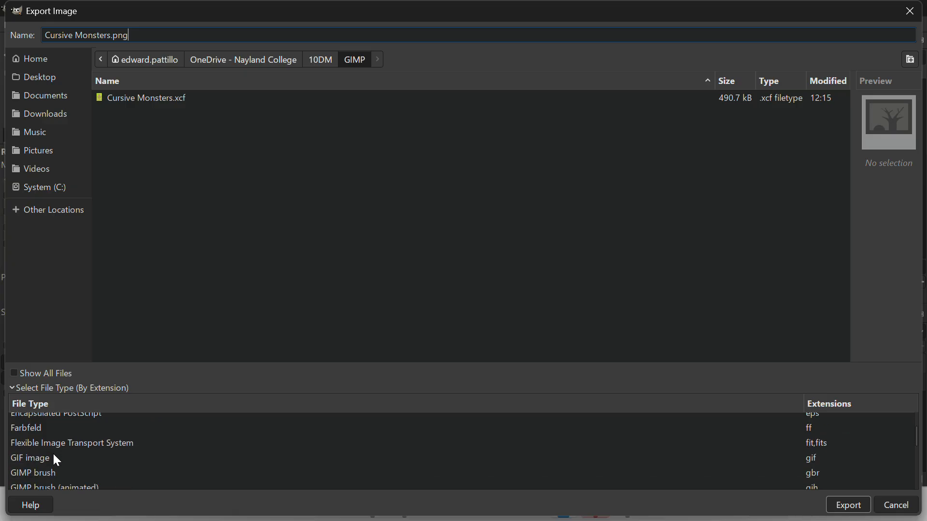
{"action": "scroll", "coordinate": [54, 454], "scroll_direction": "down", "scroll_amount": 2}
{"action": "scroll", "coordinate": [53, 454], "scroll_direction": "down", "scroll_amount": 4}
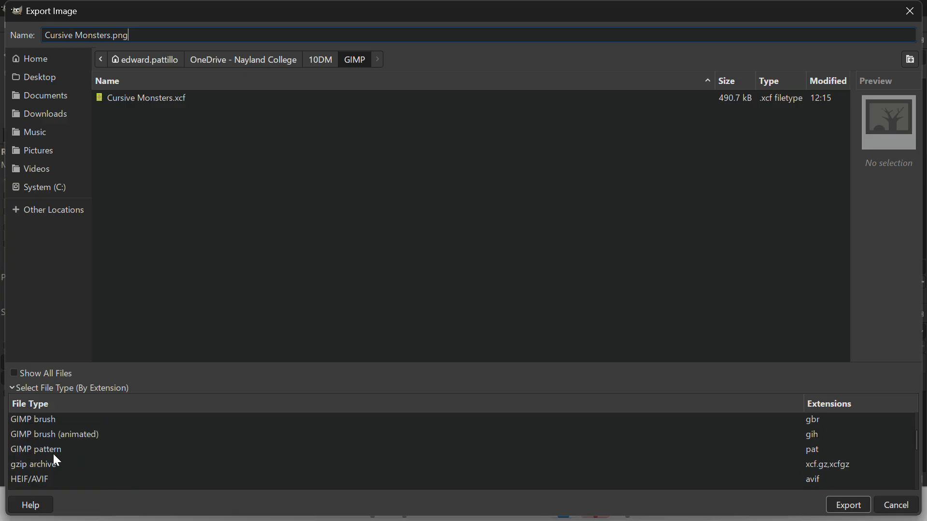
{"action": "scroll", "coordinate": [53, 453], "scroll_direction": "down", "scroll_amount": 1}
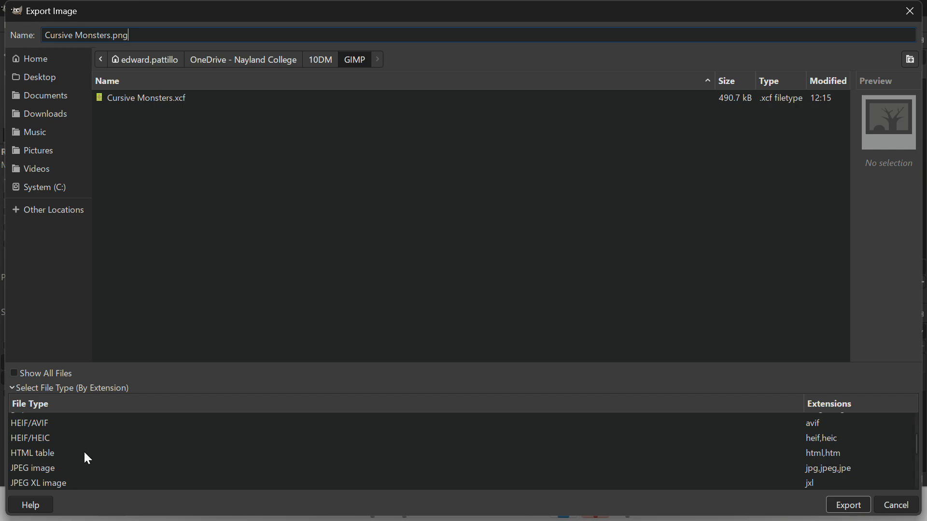
{"action": "scroll", "coordinate": [83, 451], "scroll_direction": "down", "scroll_amount": 4}
{"action": "scroll", "coordinate": [87, 458], "scroll_direction": "down", "scroll_amount": 3}
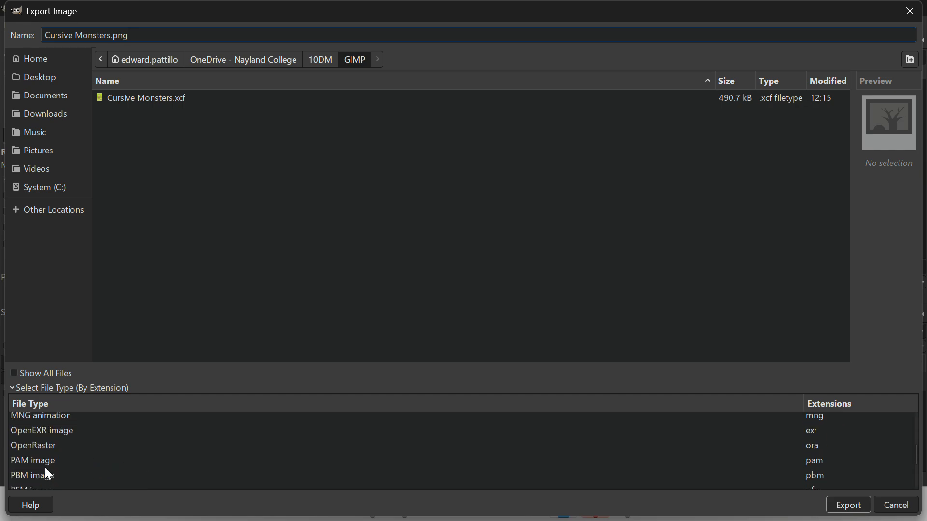
{"action": "scroll", "coordinate": [45, 468], "scroll_direction": "down", "scroll_amount": 4}
{"action": "scroll", "coordinate": [45, 468], "scroll_direction": "down", "scroll_amount": 1}
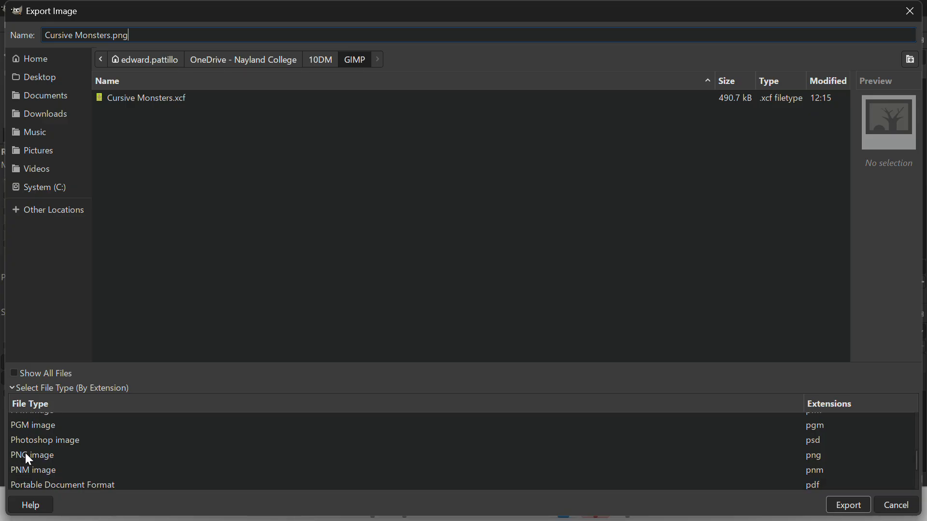
- Export Cursive Monsters.png with default PNG settings into the 10DM › GIMP folder
{"action": "left_click", "coordinate": [849, 510]}
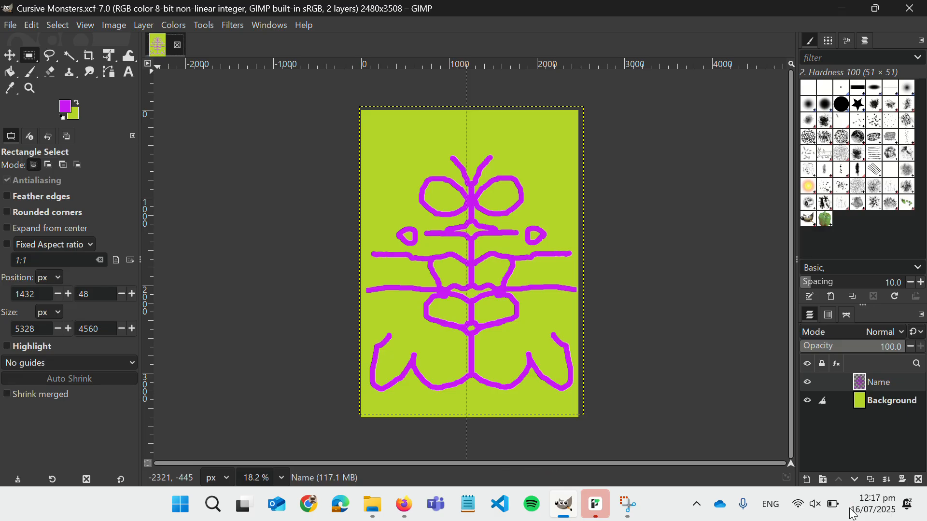
{"action": "left_click", "coordinate": [378, 513]}
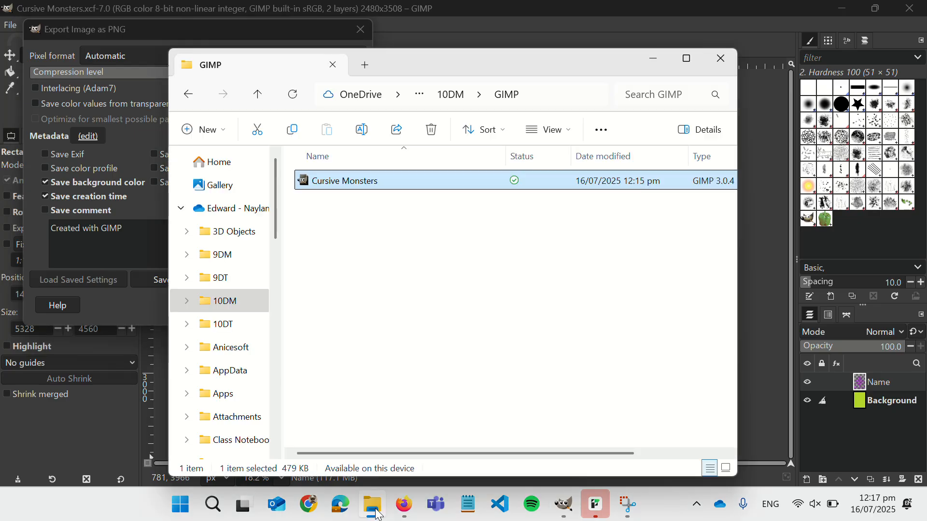
{"action": "left_click", "coordinate": [122, 30]}
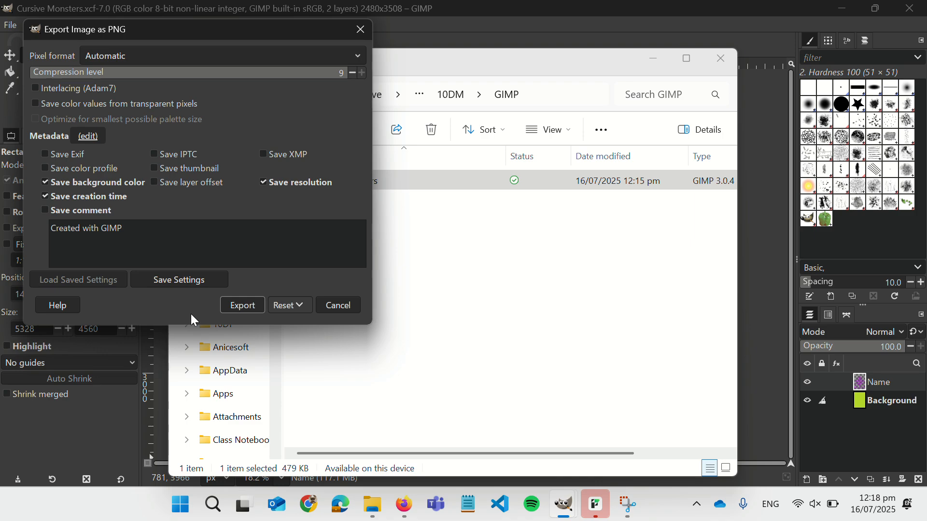
{"action": "left_click", "coordinate": [243, 306]}
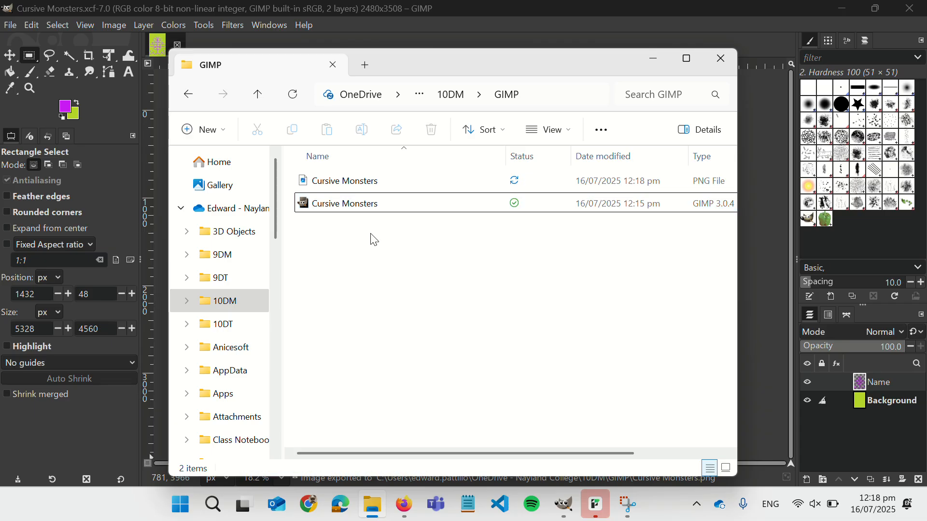
- Switch the GIMP folder view to extra large icons to show the PNG thumbnail
{"action": "left_click", "coordinate": [341, 185]}
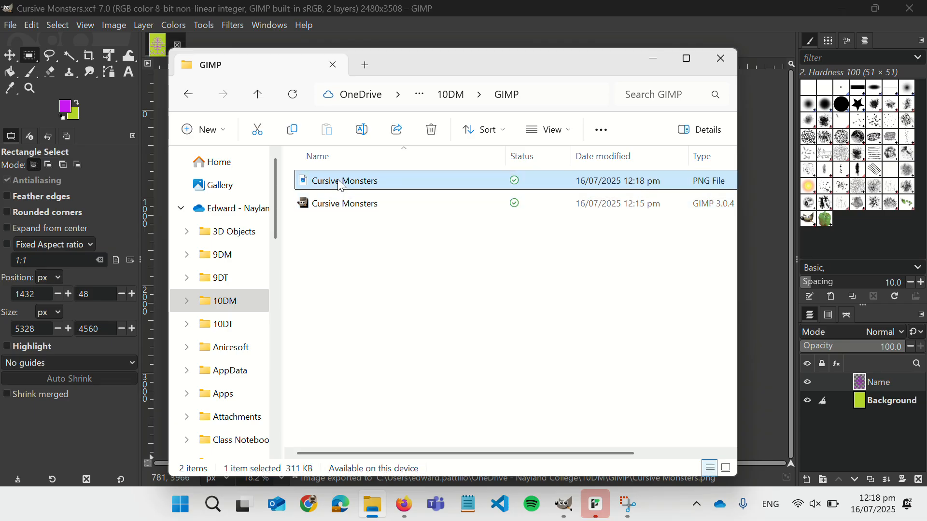
{"action": "left_click", "coordinate": [548, 131]}
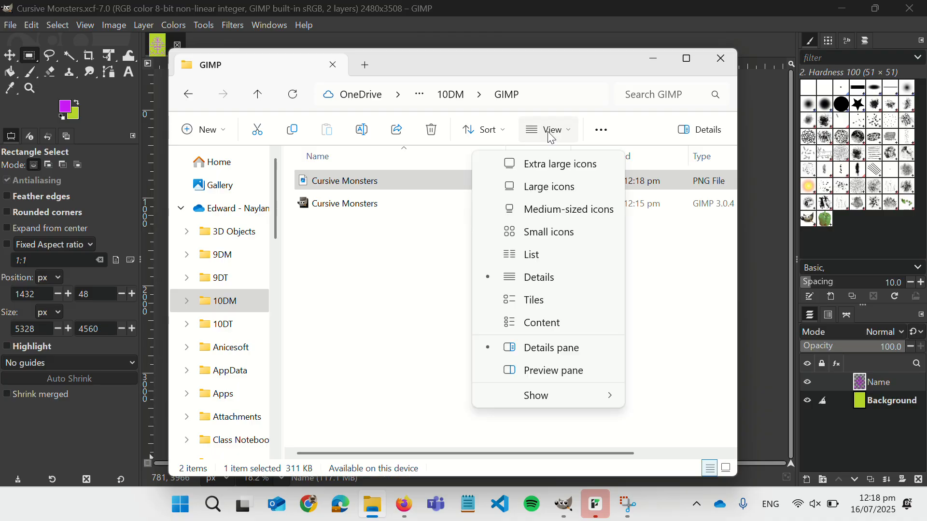
{"action": "left_click", "coordinate": [546, 164]}
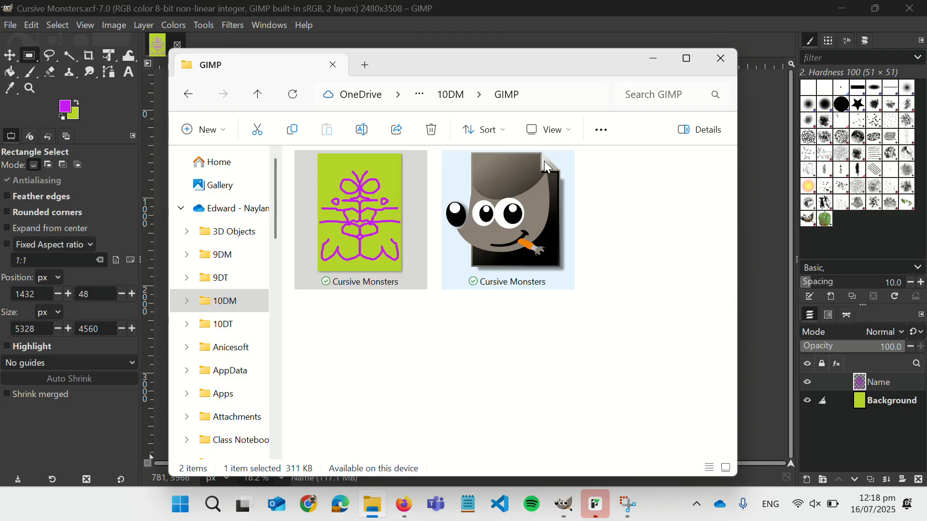
- Select the XCF and then the PNG to compare their sizes, 479 KB versus 311 KB
{"action": "left_click", "coordinate": [306, 368]}
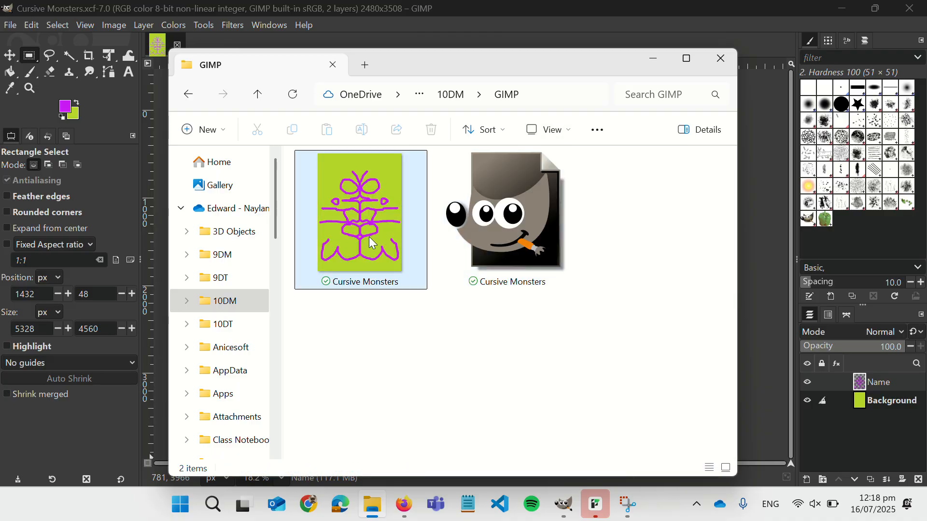
{"action": "left_click", "coordinate": [509, 250]}
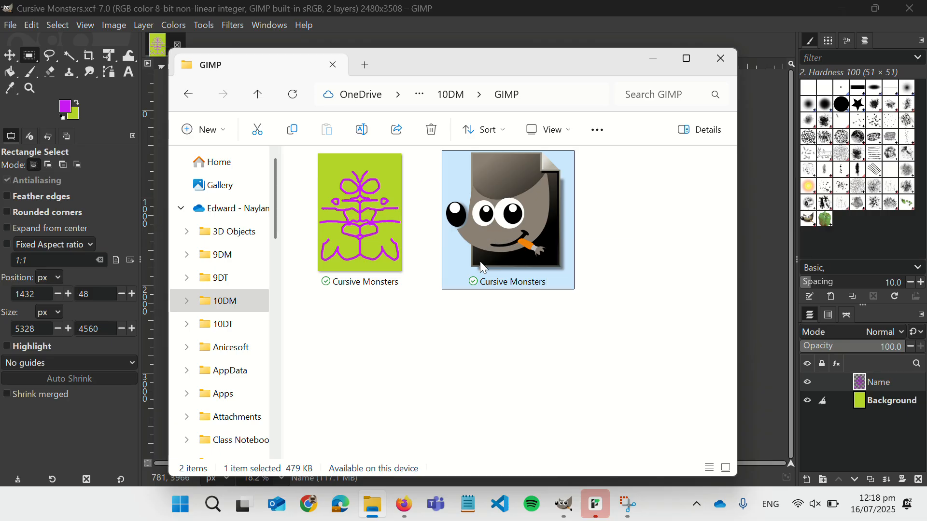
{"action": "left_click", "coordinate": [349, 254]}
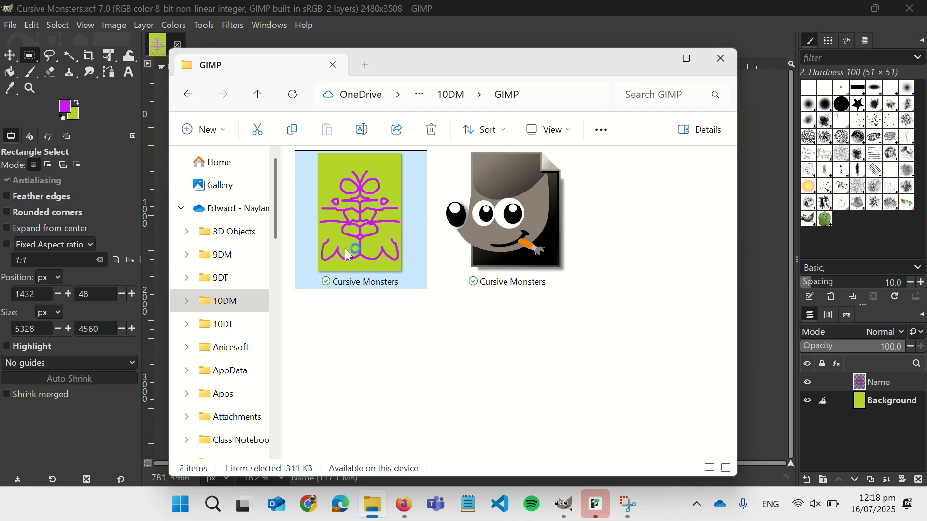
{"action": "double_click", "coordinate": [348, 254]}
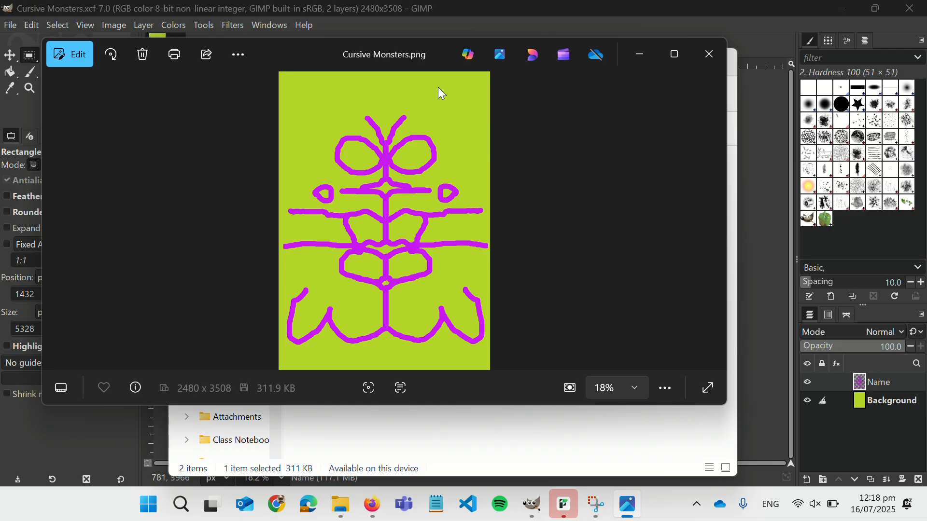
{"action": "left_click", "coordinate": [710, 56]}
{"action": "left_click", "coordinate": [378, 389]}
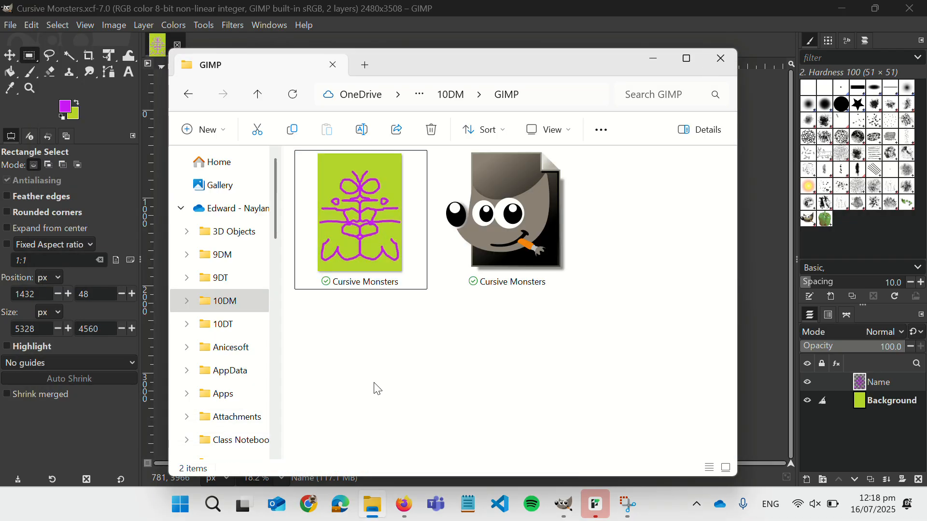